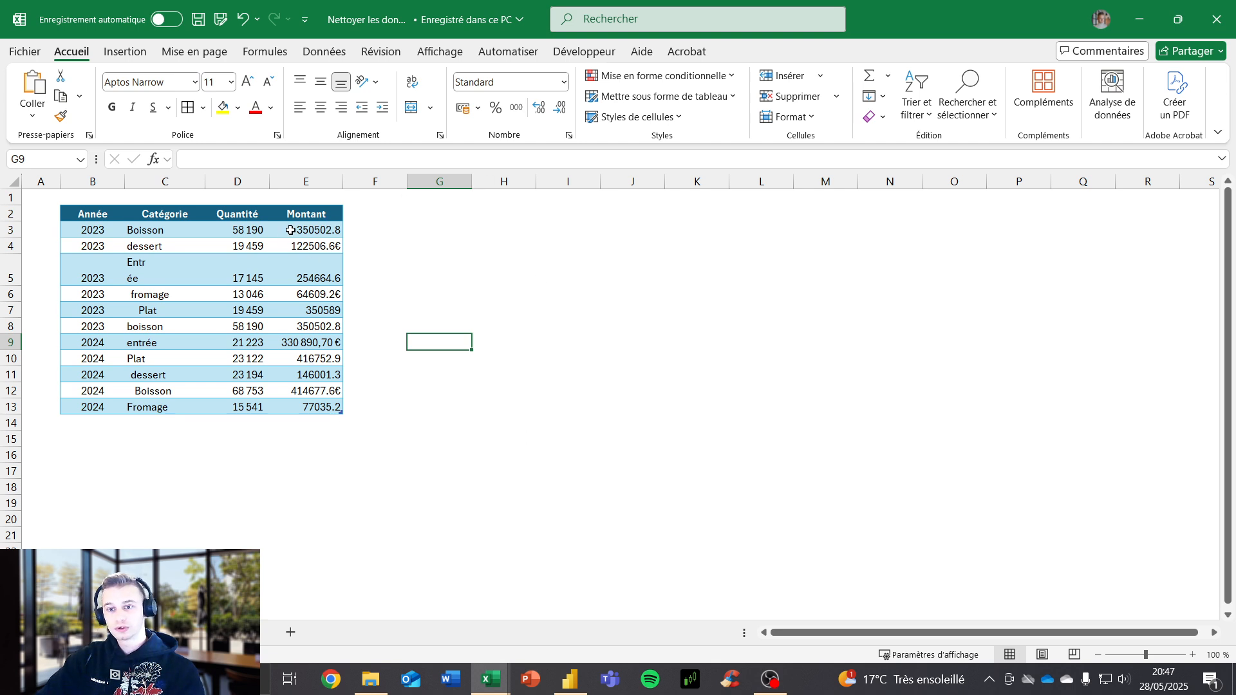
Examine the Montant and Catégorie columns of the 2023–2024 table for inconsistent number formats, letter case, stray spaces and line breaks.
{"action": "left_click", "coordinate": [319, 234]}
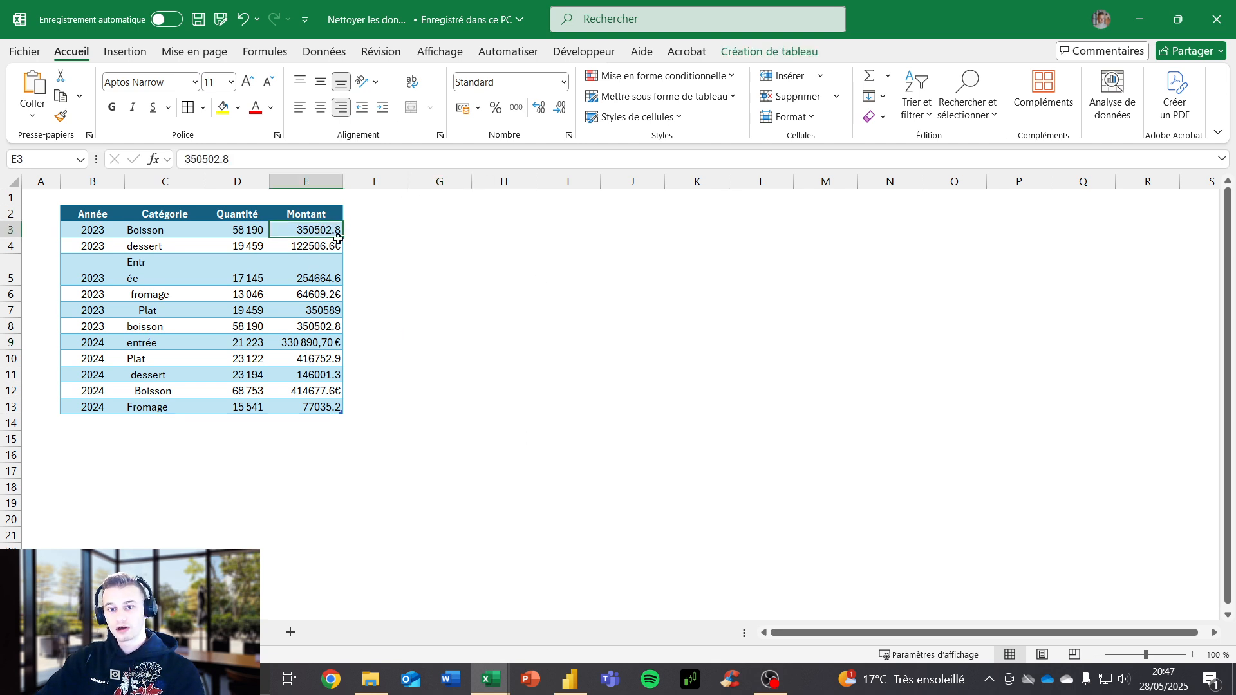
{"action": "left_click", "coordinate": [324, 247]}
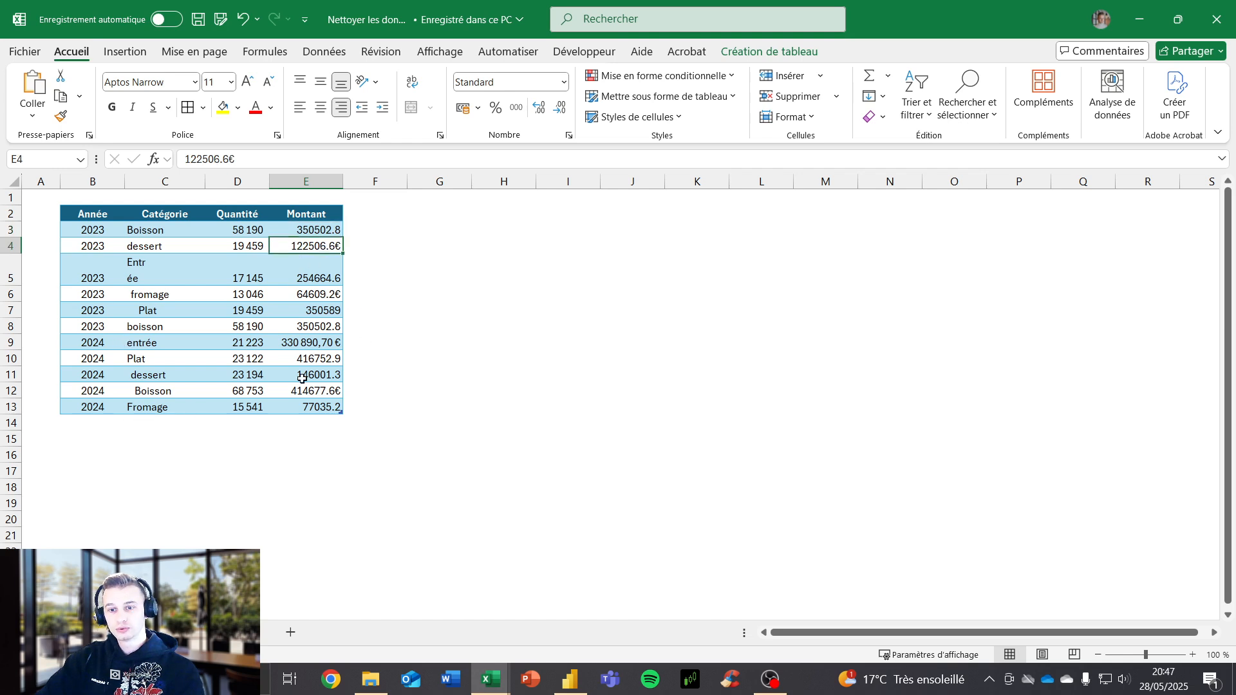
{"action": "left_click", "coordinate": [314, 312]}
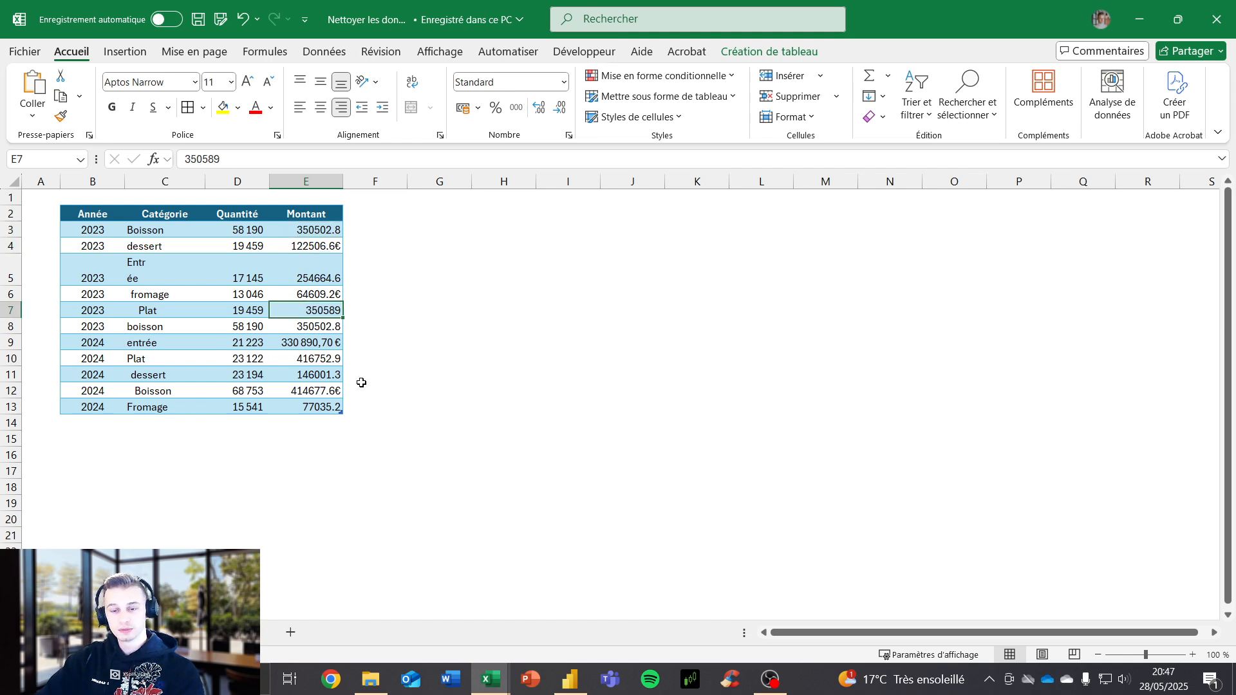
{"action": "left_click", "coordinate": [157, 233]}
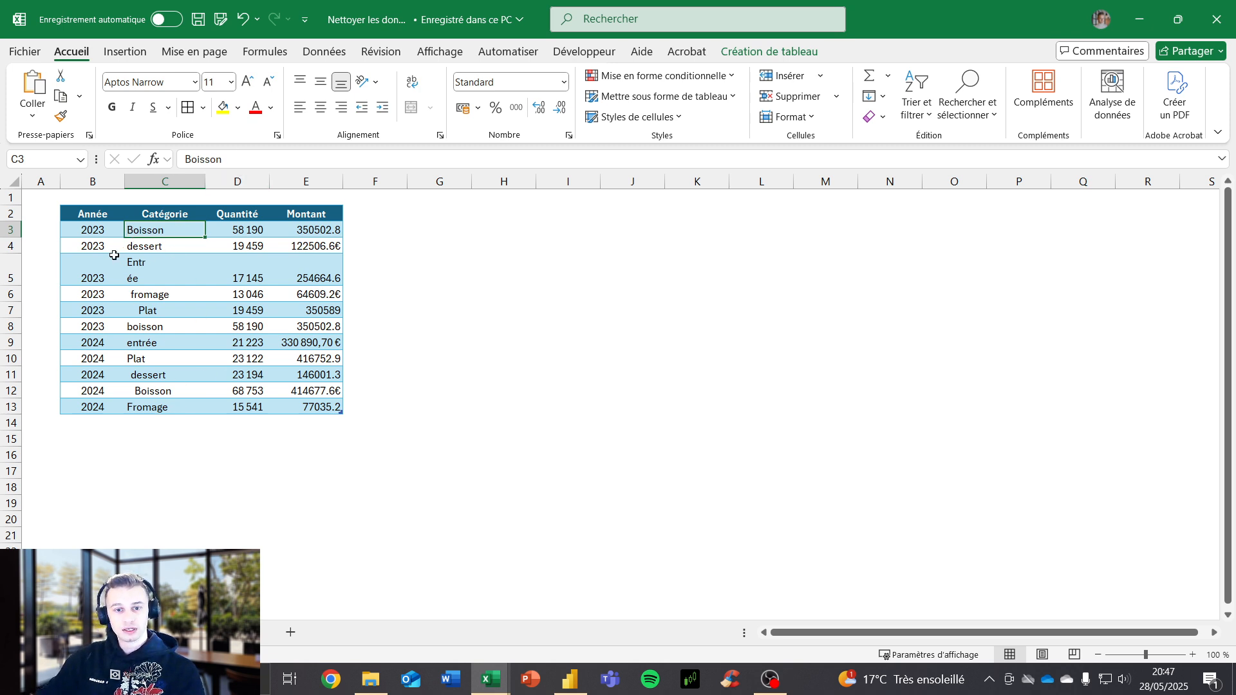
{"action": "key", "text": "Down"}
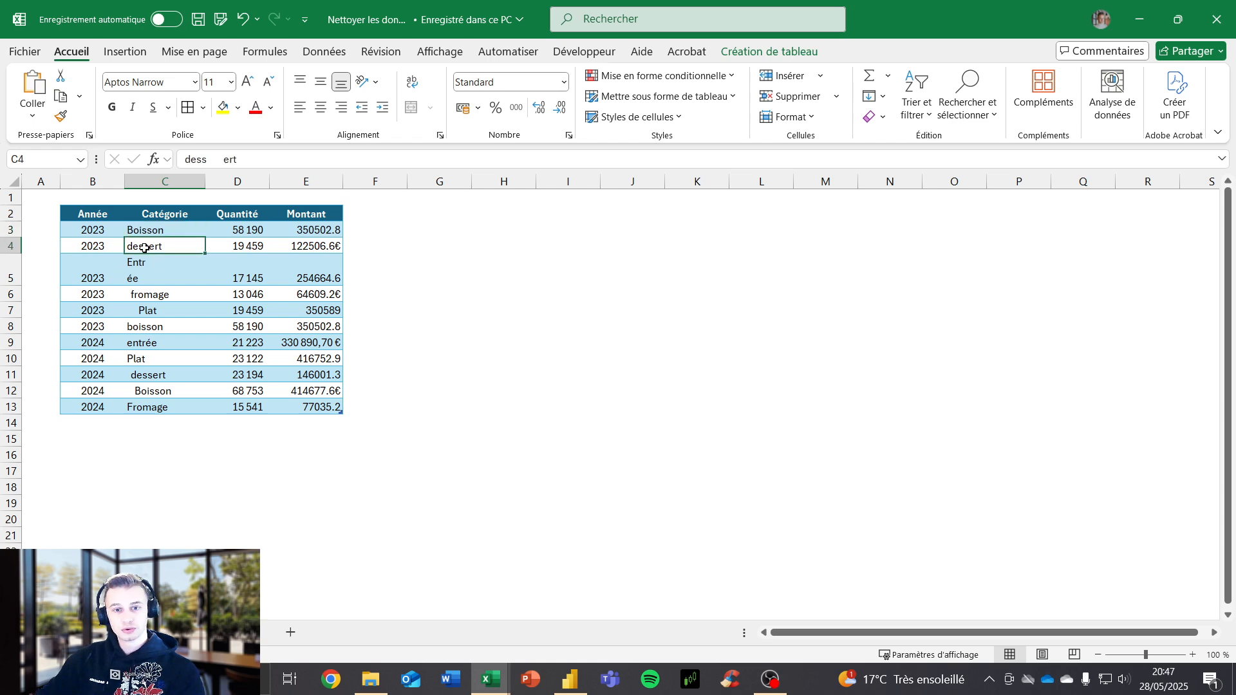
{"action": "left_click_drag", "start_coordinate": [224, 161], "coordinate": [201, 161]}
{"action": "key", "text": "Escape"}
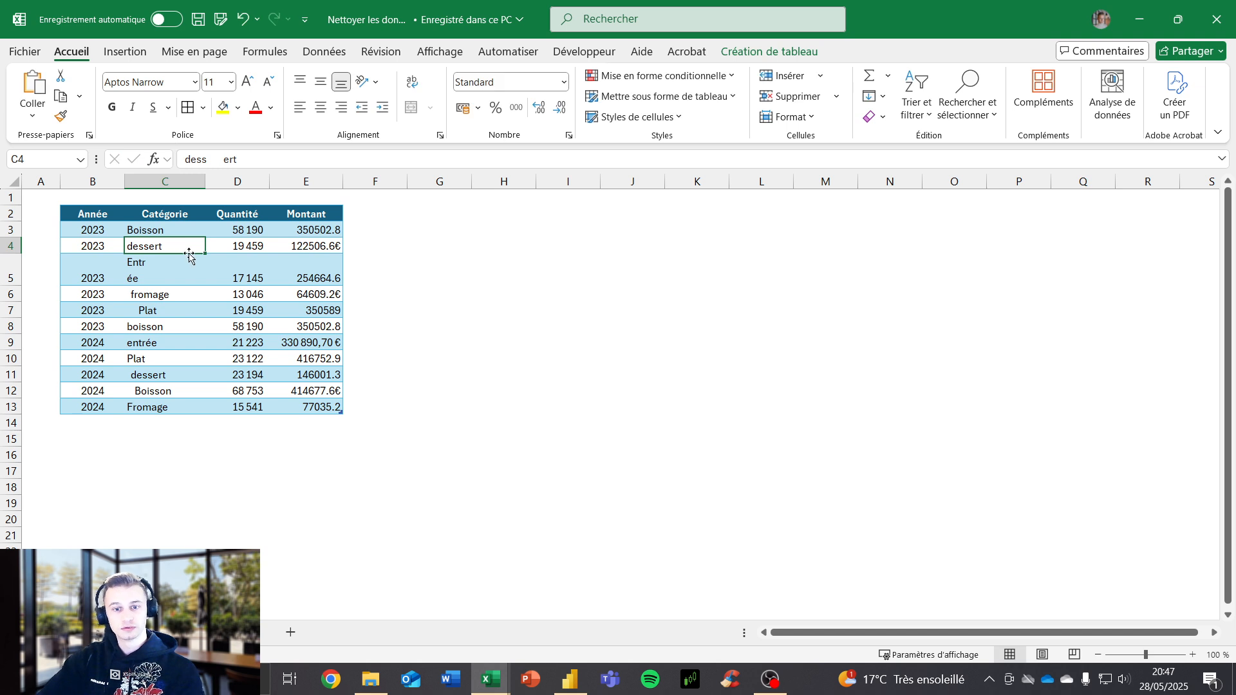
{"action": "left_click", "coordinate": [136, 259]}
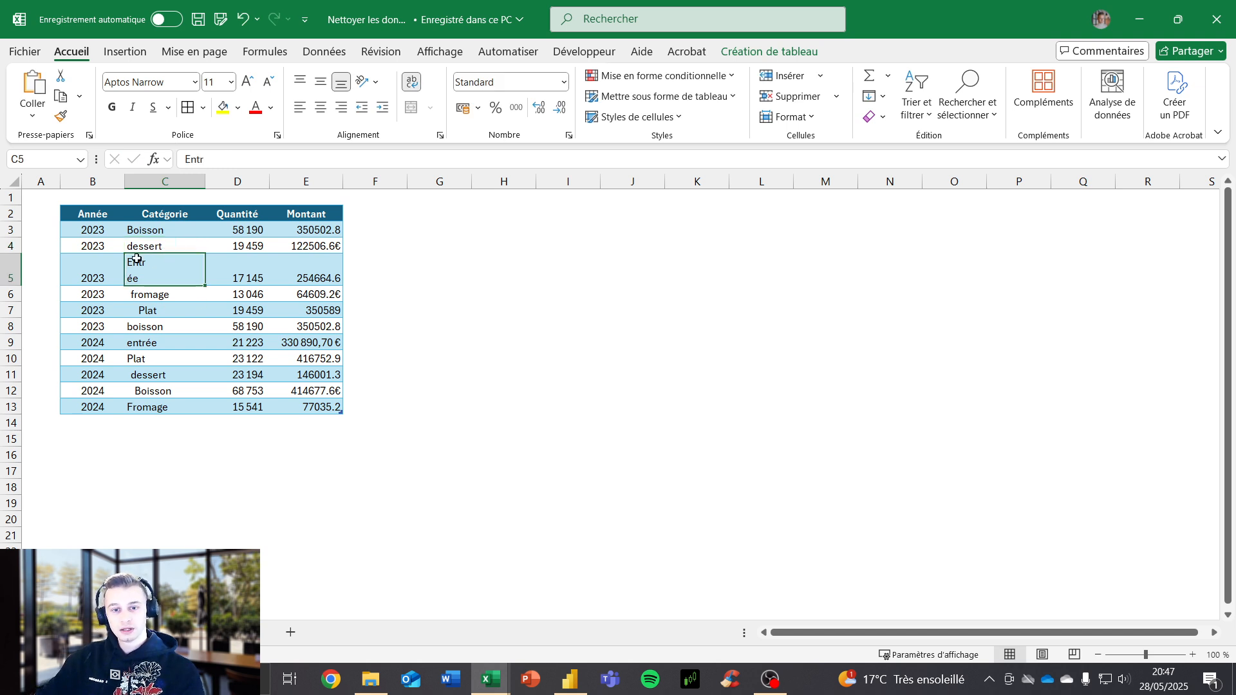
{"action": "key", "text": "Down"}
{"action": "key", "text": "Down"}
{"action": "key", "text": "Down"}
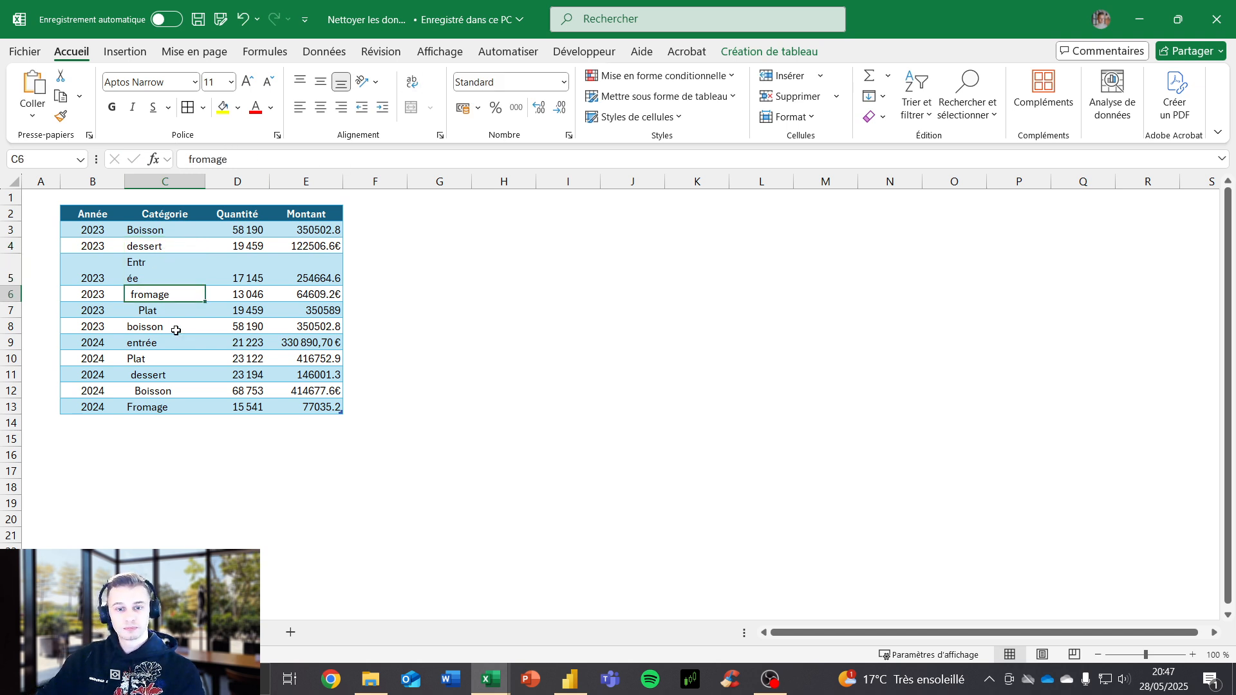
{"action": "key", "text": "Down"}
{"action": "left_click", "coordinate": [488, 422]}
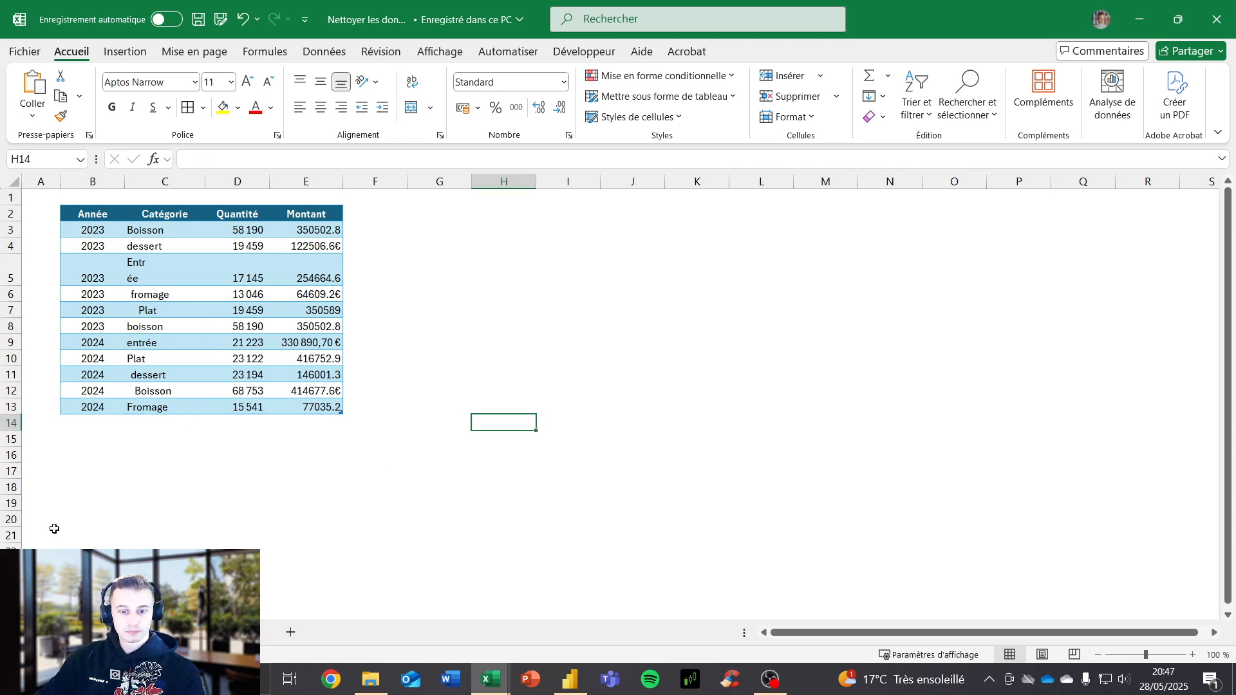
Review the 2025 data on the next sheet and return to the sheet with the 2023–2024 table.
{"action": "key", "text": "ctrl+Page_Down"}
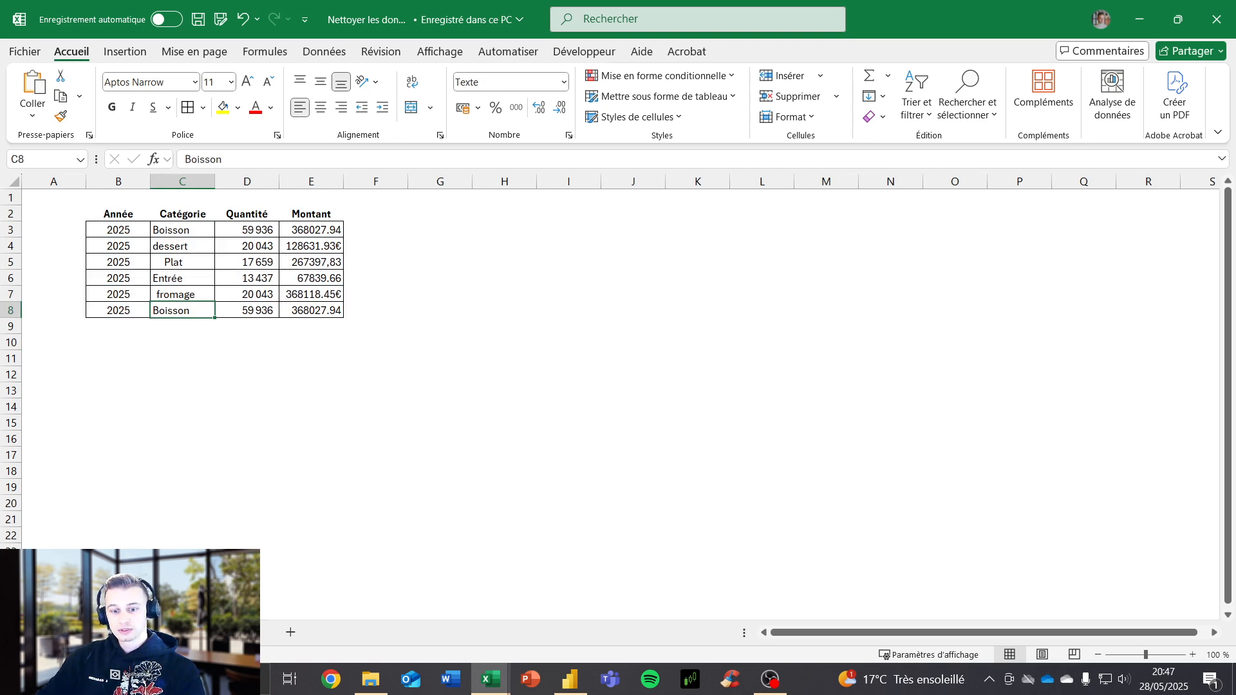
{"action": "left_click_drag", "start_coordinate": [106, 225], "coordinate": [322, 313]}
{"action": "left_click", "coordinate": [604, 376]}
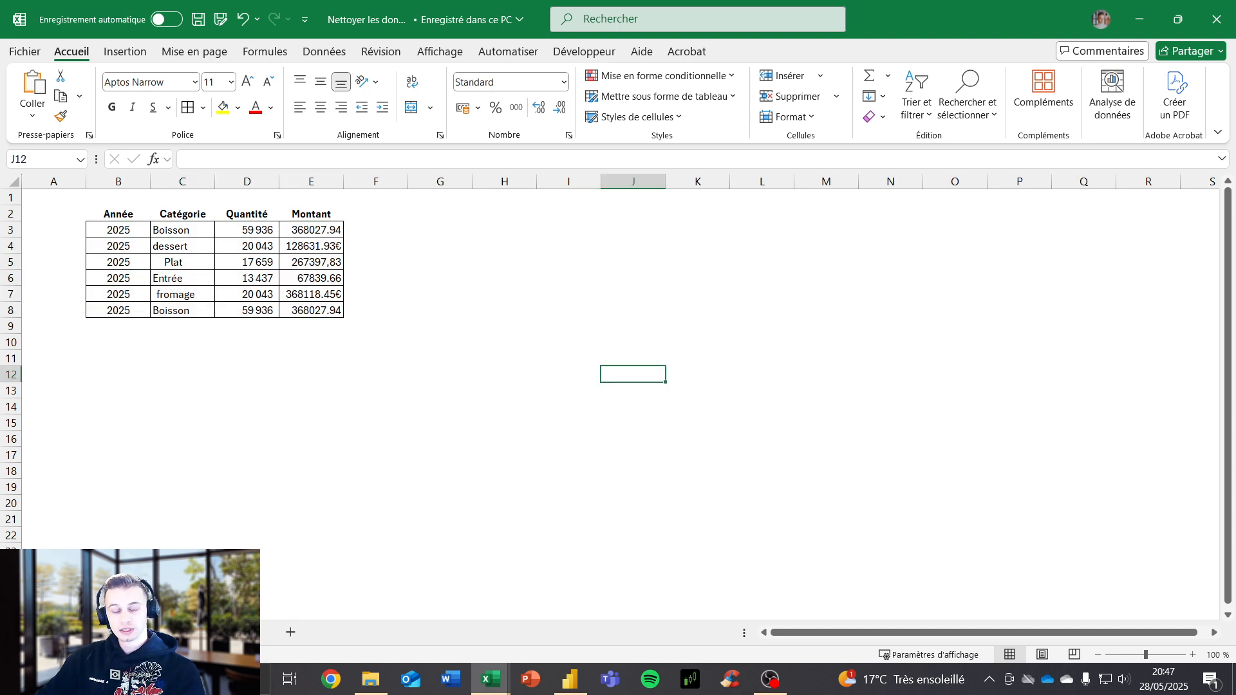
{"action": "left_click", "coordinate": [129, 632]}
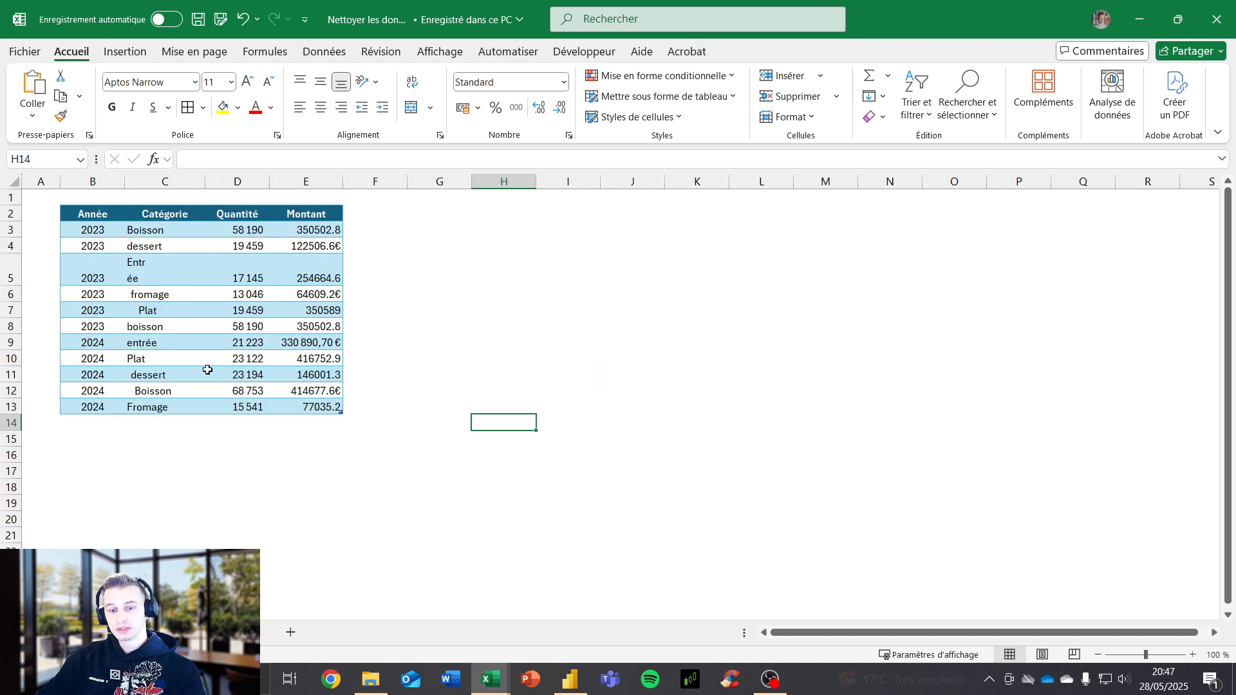
{"action": "left_click", "coordinate": [555, 338]}
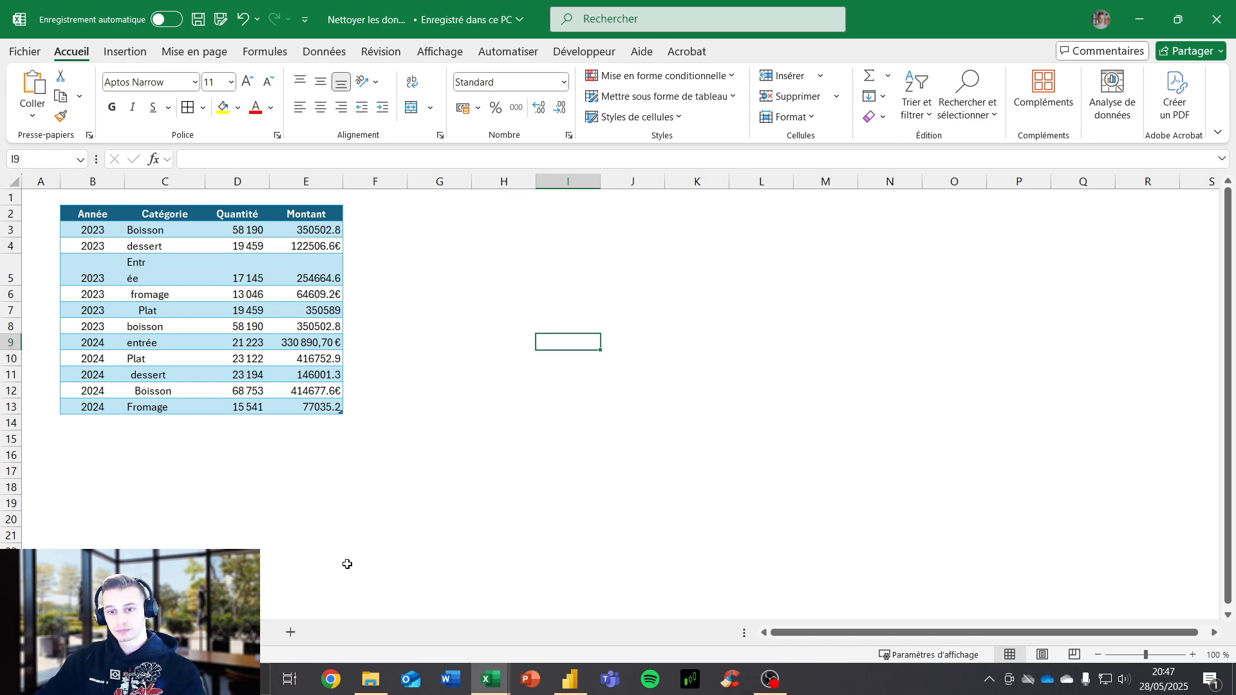
Try to close Power BI Desktop, and switch to the blank Excel workbook Classeur2.
{"action": "left_click", "coordinate": [573, 684]}
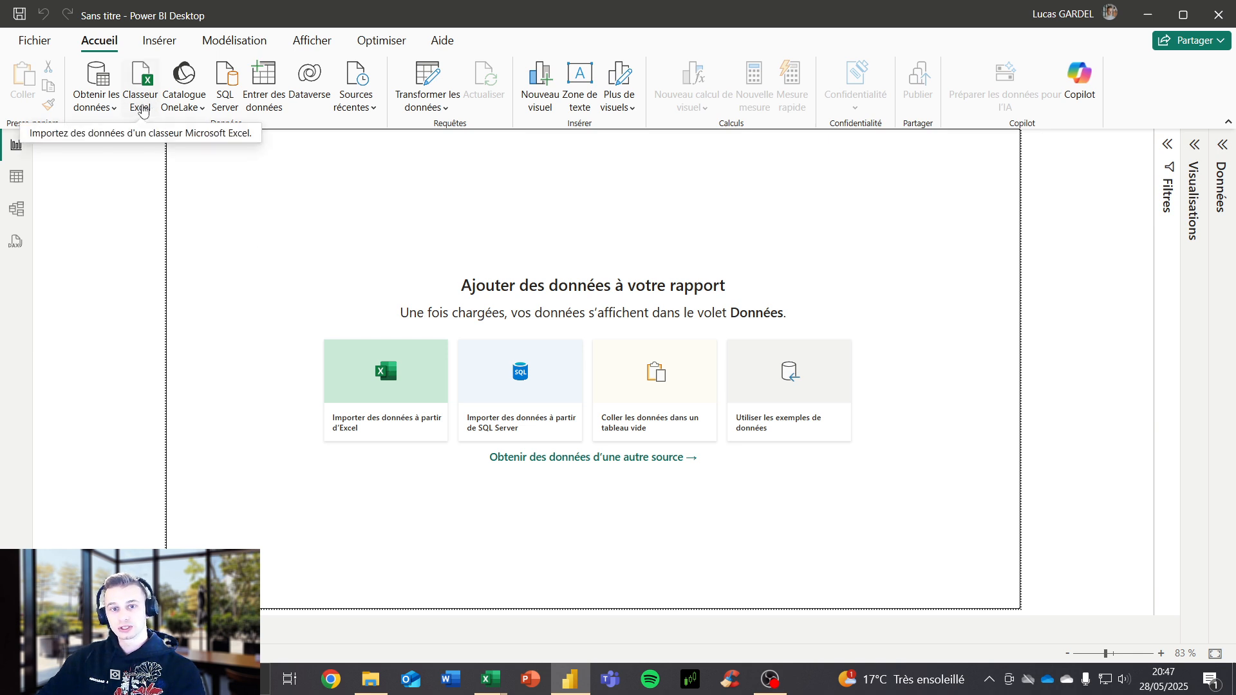
{"action": "left_click", "coordinate": [1220, 14]}
{"action": "mouse_move", "coordinate": [483, 684]}
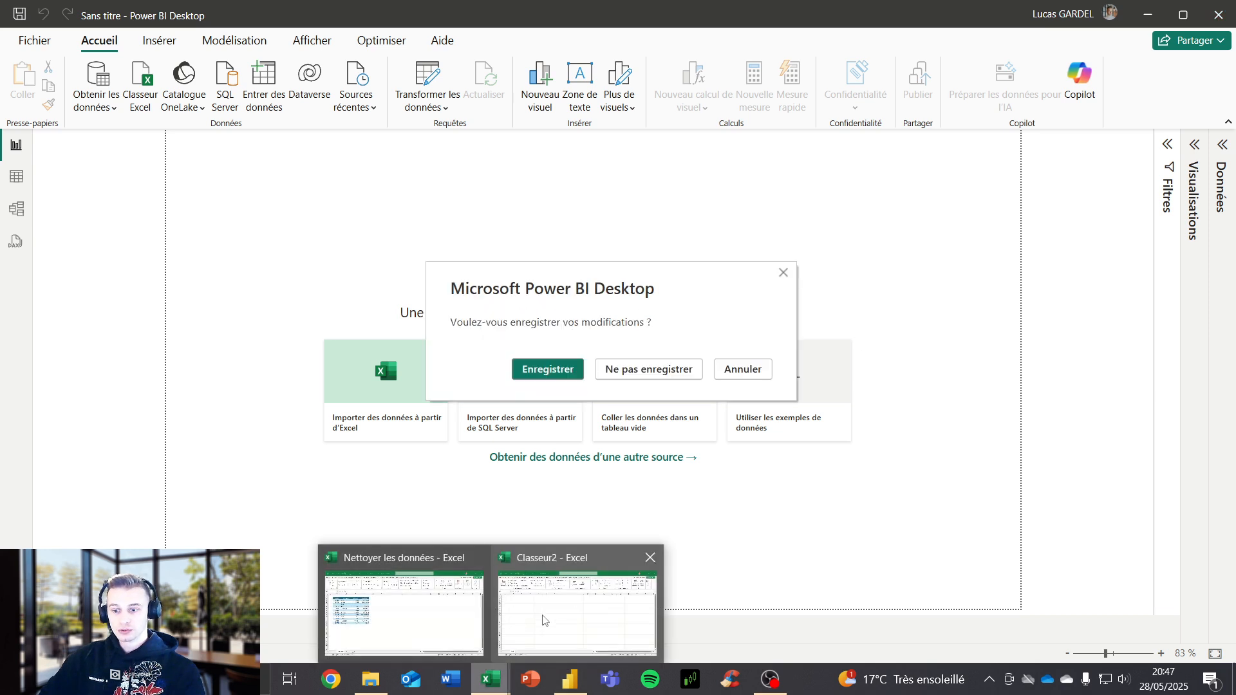
{"action": "left_click", "coordinate": [581, 608]}
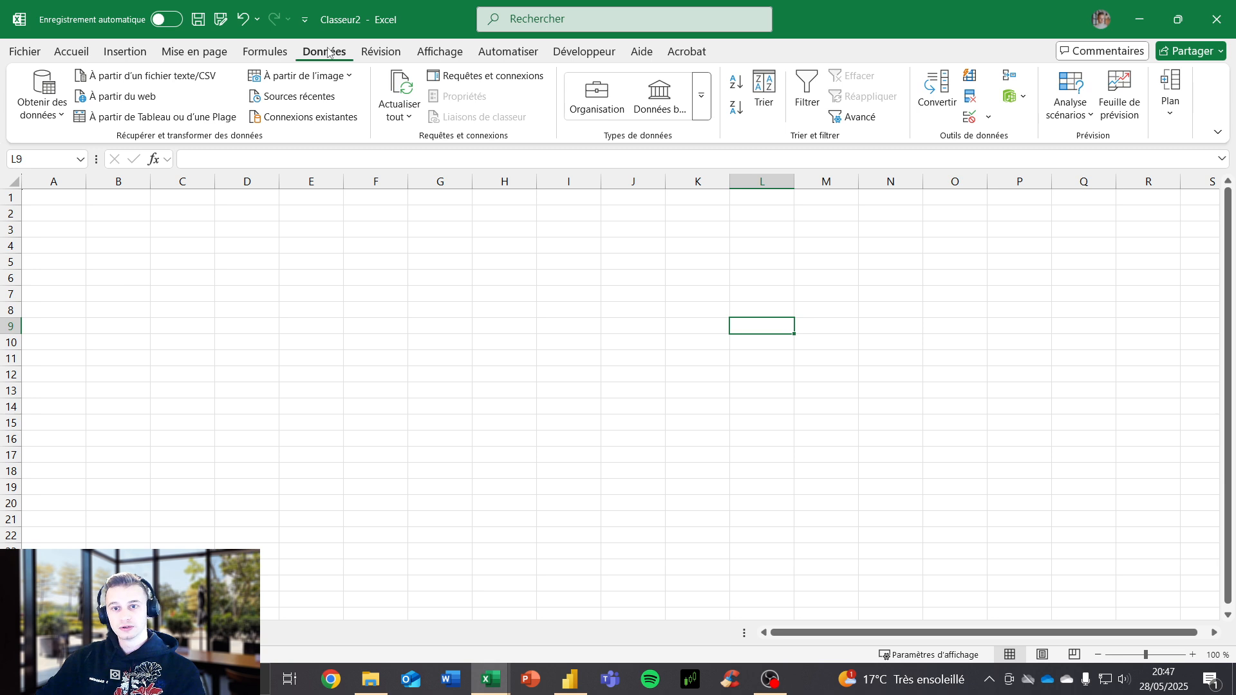
Get data from the Excel workbook "Nettoyer les données" and open its Tableau1 in the Power Query editor for transformation.
{"action": "left_click", "coordinate": [42, 97]}
{"action": "mouse_move", "coordinate": [108, 151]}
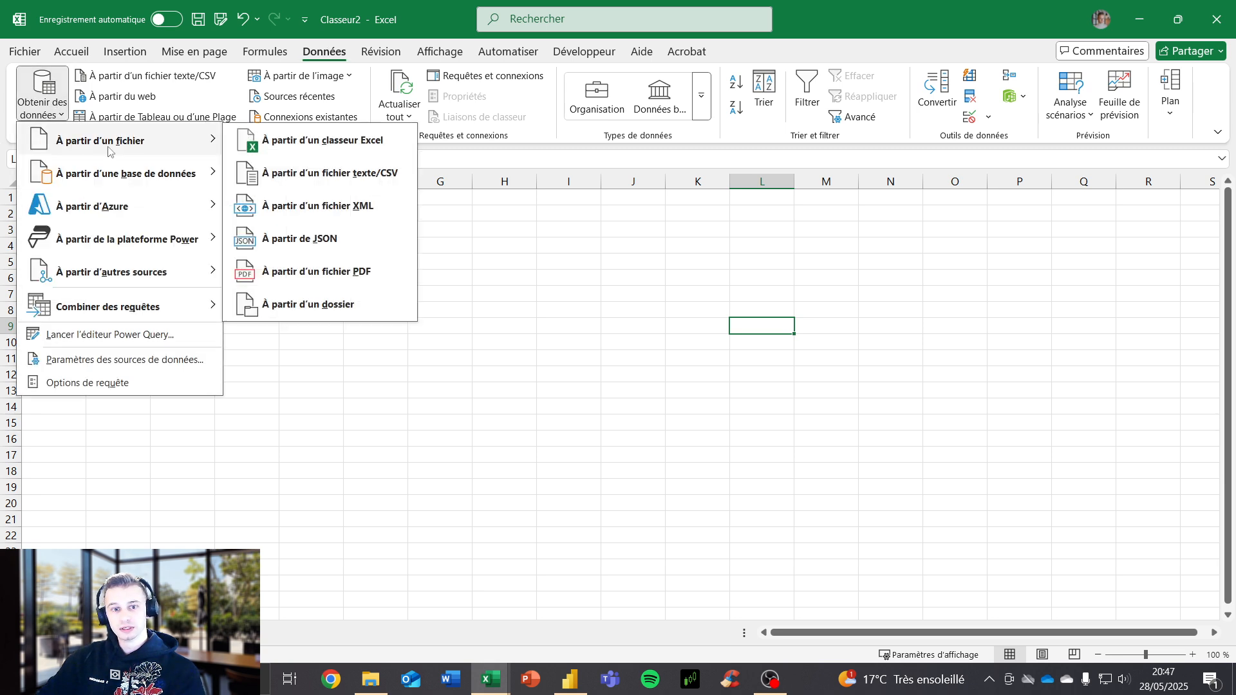
{"action": "left_click", "coordinate": [328, 147]}
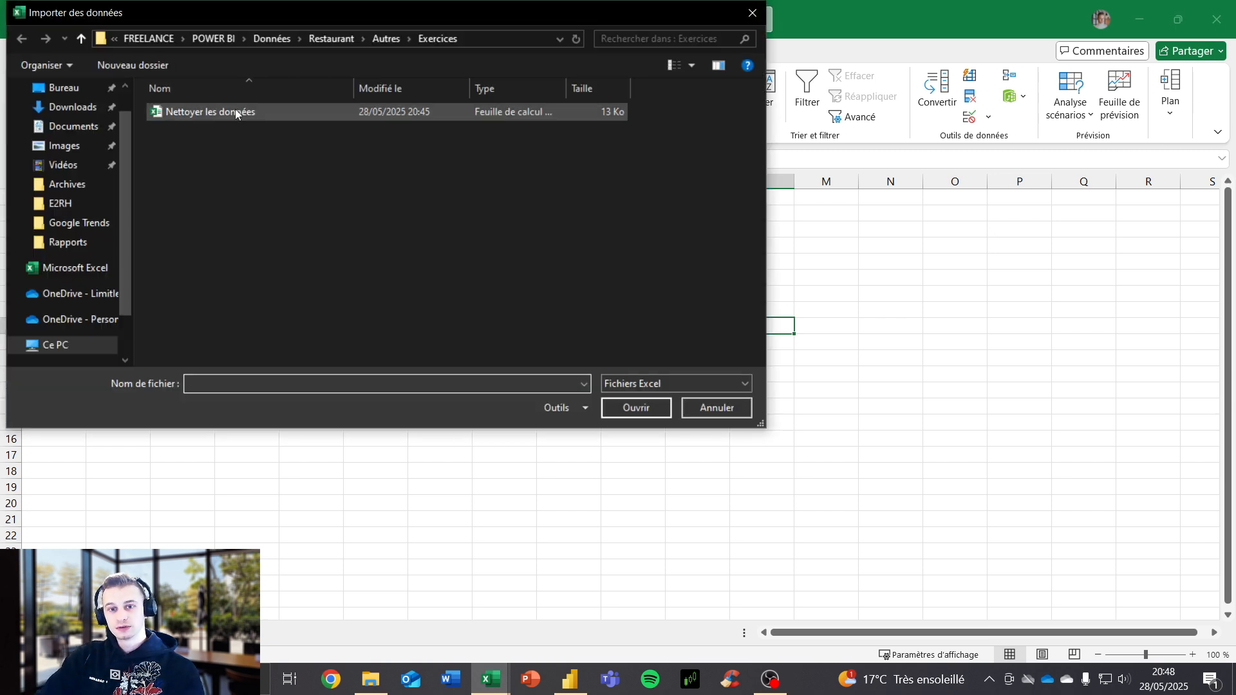
{"action": "left_click", "coordinate": [211, 117]}
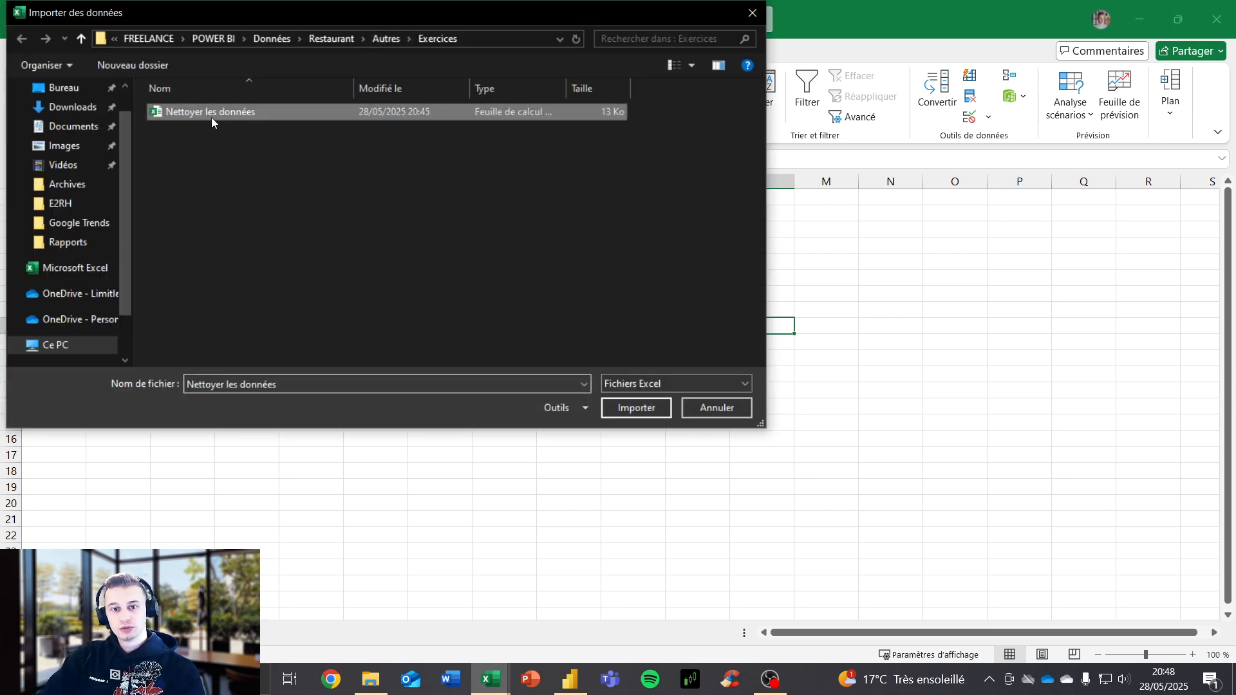
{"action": "left_click", "coordinate": [655, 412]}
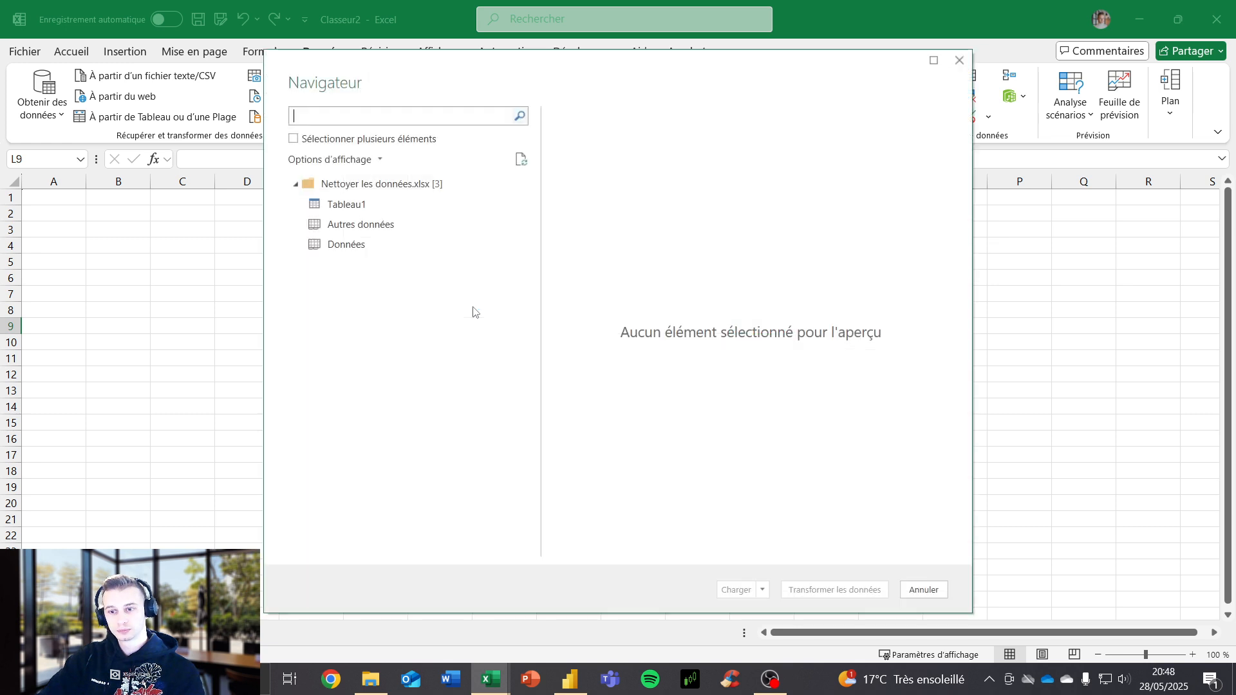
{"action": "left_click", "coordinate": [343, 204]}
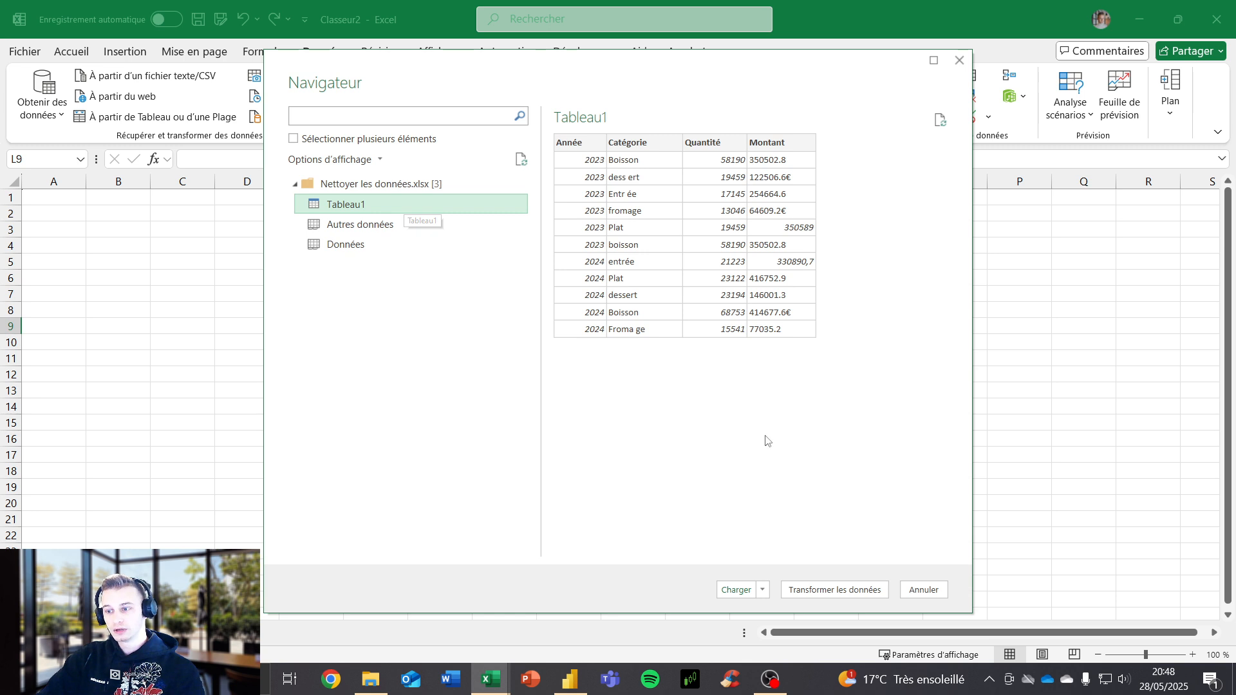
{"action": "left_click", "coordinate": [849, 591]}
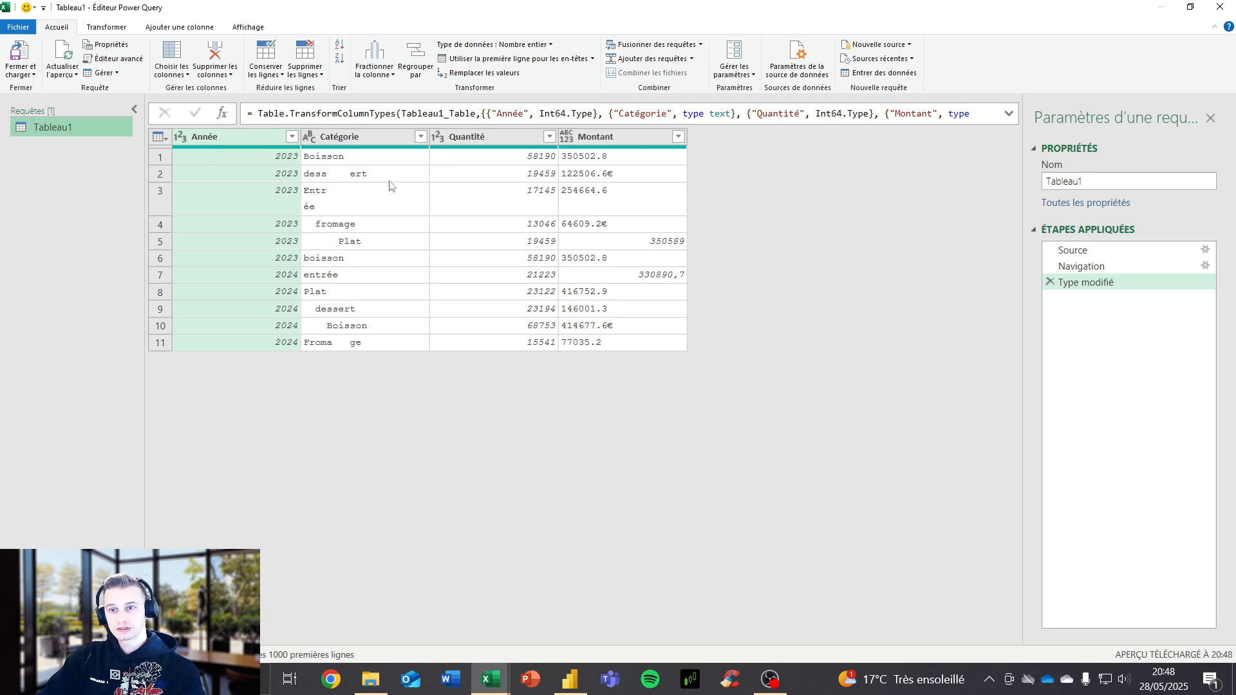
Delete the automatic Type modifié step and set the data type of all four columns to Texte.
{"action": "left_click", "coordinate": [1051, 282]}
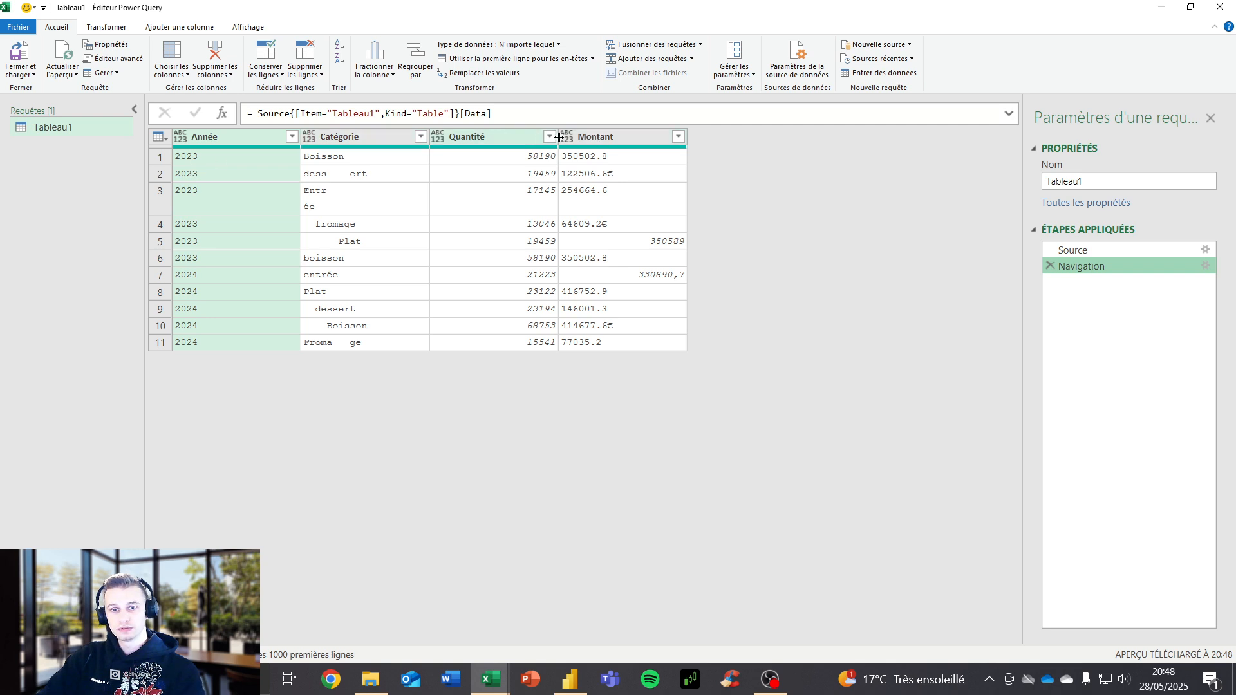
{"action": "left_click", "coordinate": [614, 138], "text": "shift"}
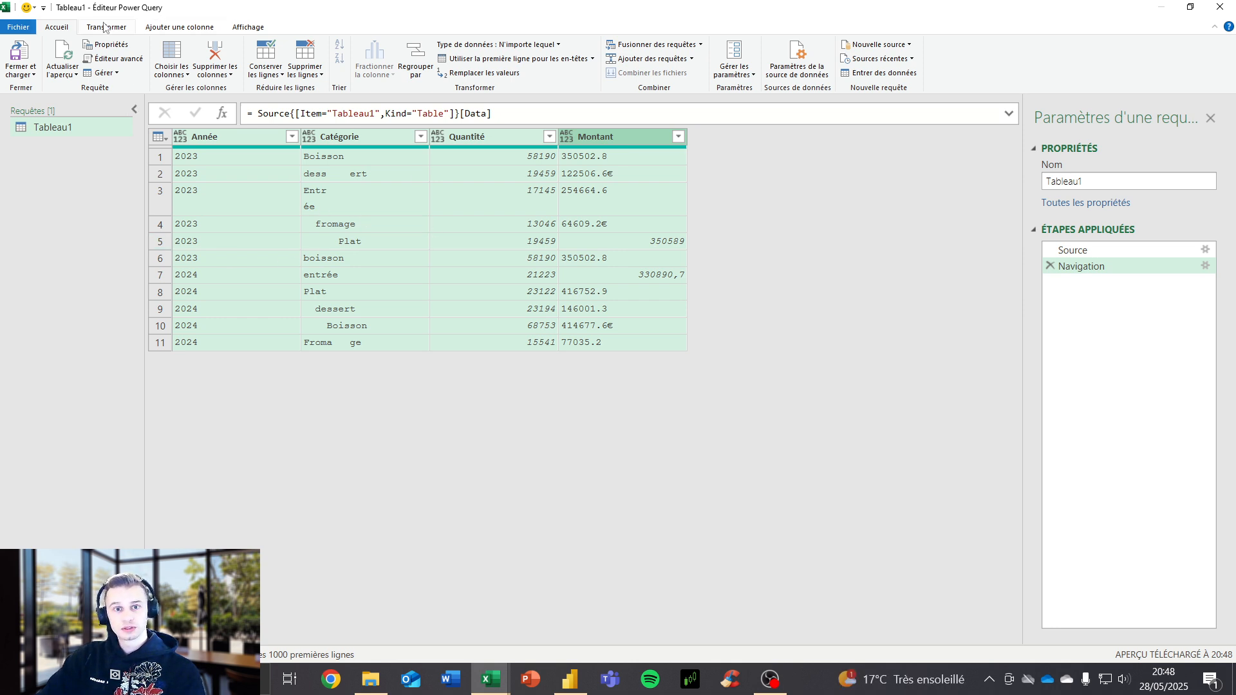
{"action": "left_click", "coordinate": [105, 28]}
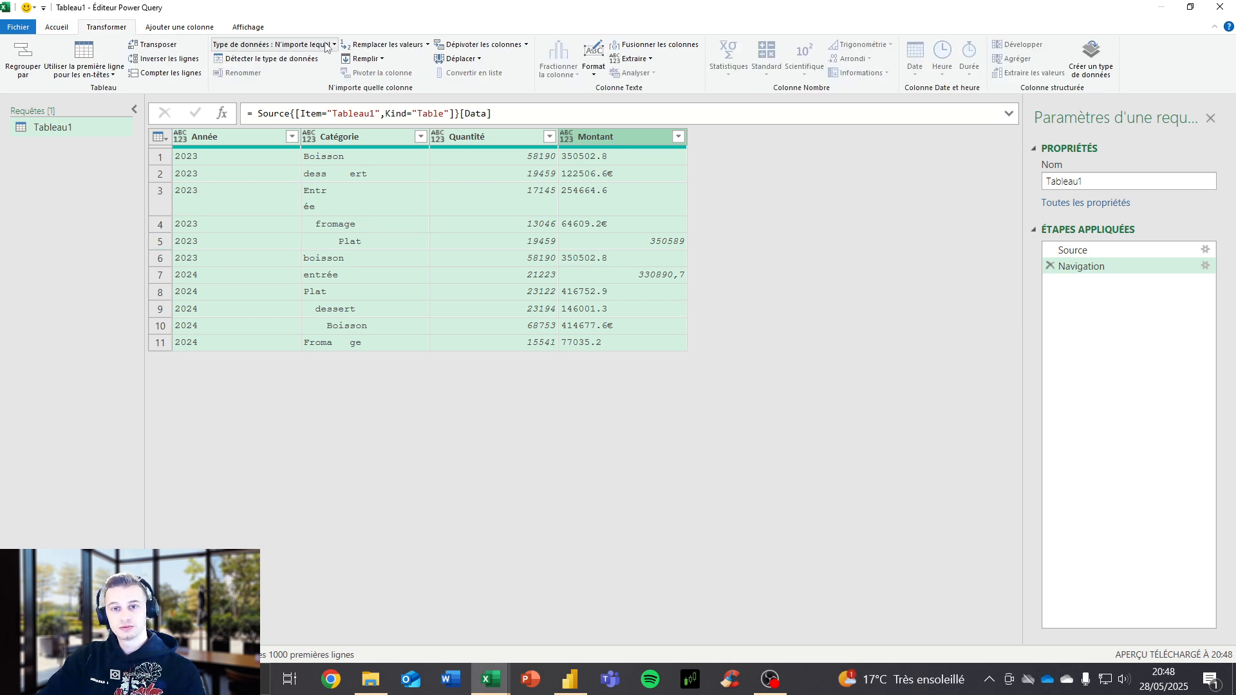
{"action": "left_click", "coordinate": [273, 45]}
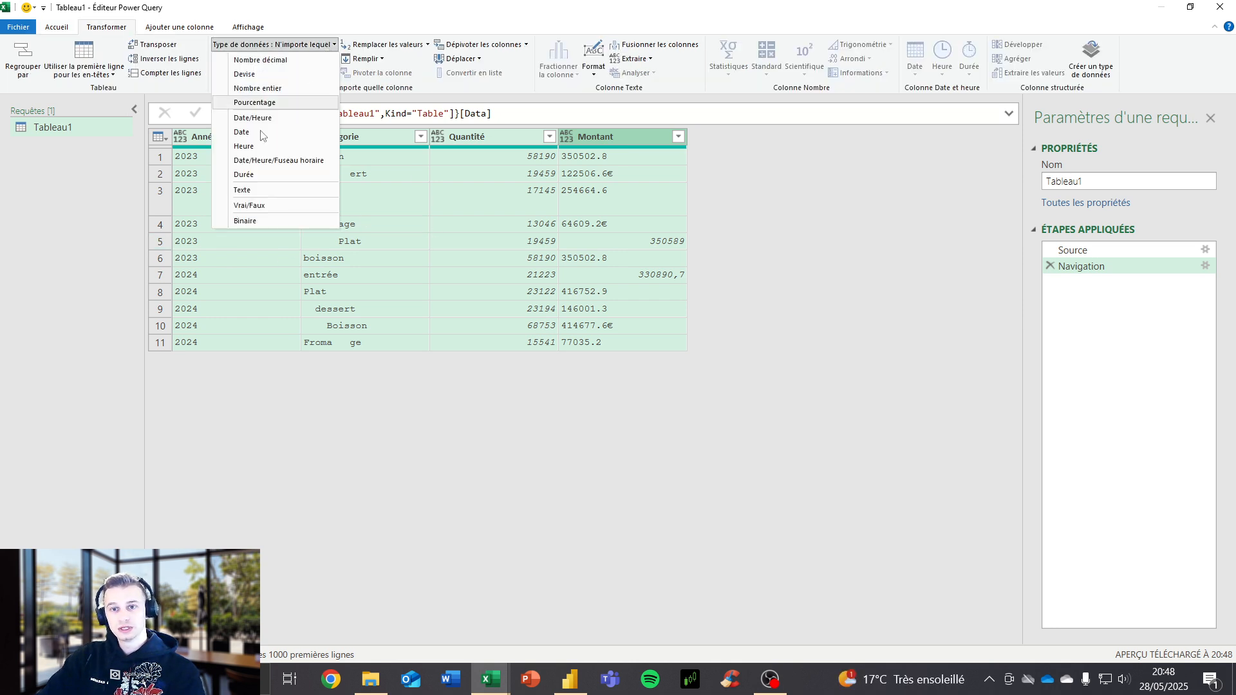
{"action": "left_click", "coordinate": [242, 192]}
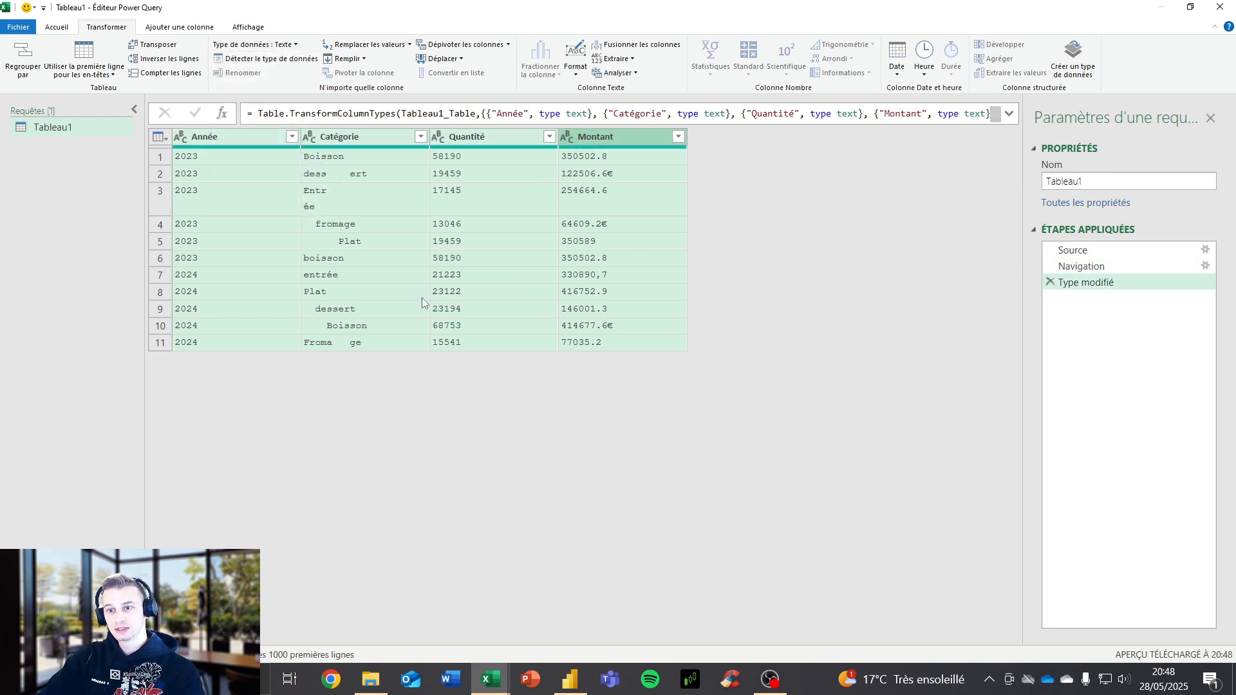
Turn the À espacement fixe and Afficher les espaces blancs display options off and back on to compare the data preview.
{"action": "left_click", "coordinate": [250, 29]}
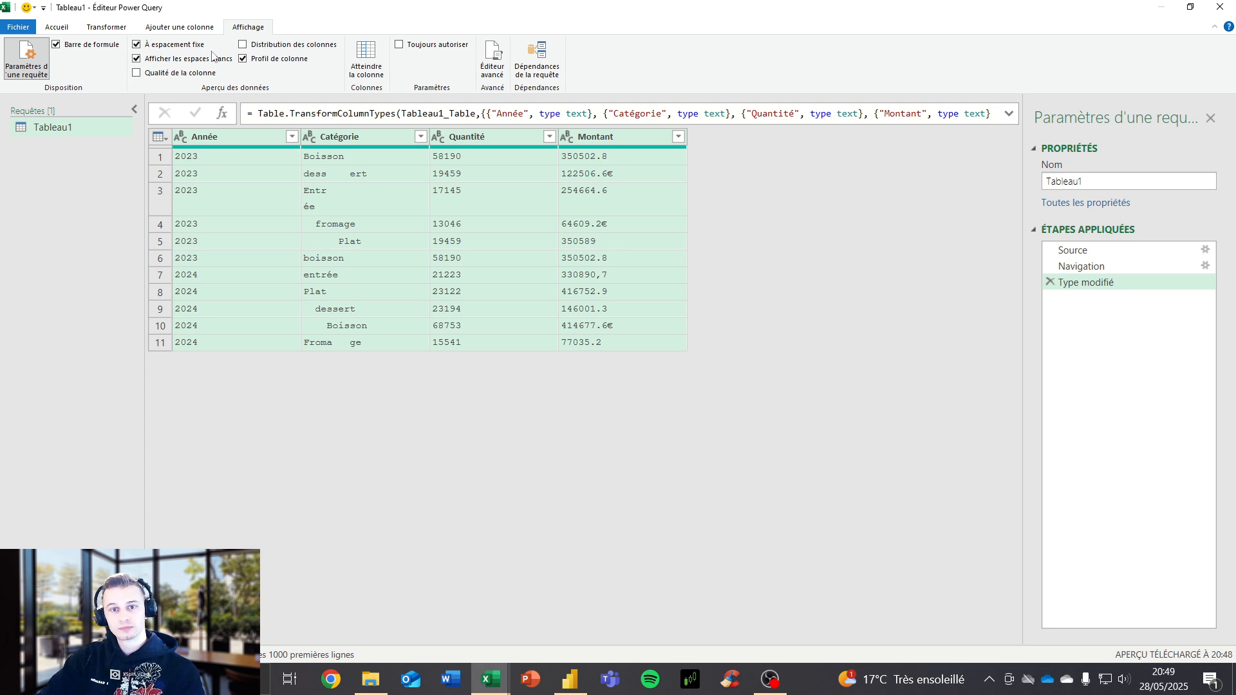
{"action": "left_click", "coordinate": [170, 47]}
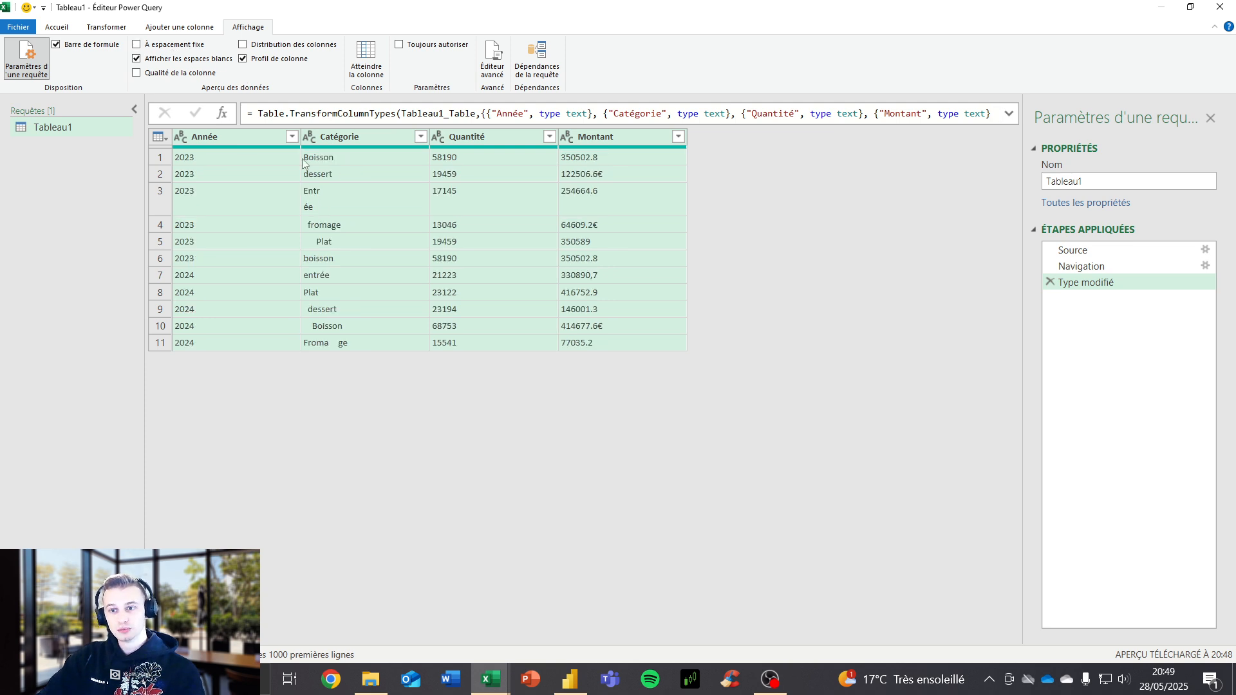
{"action": "left_click", "coordinate": [149, 46]}
{"action": "left_click", "coordinate": [180, 59]}
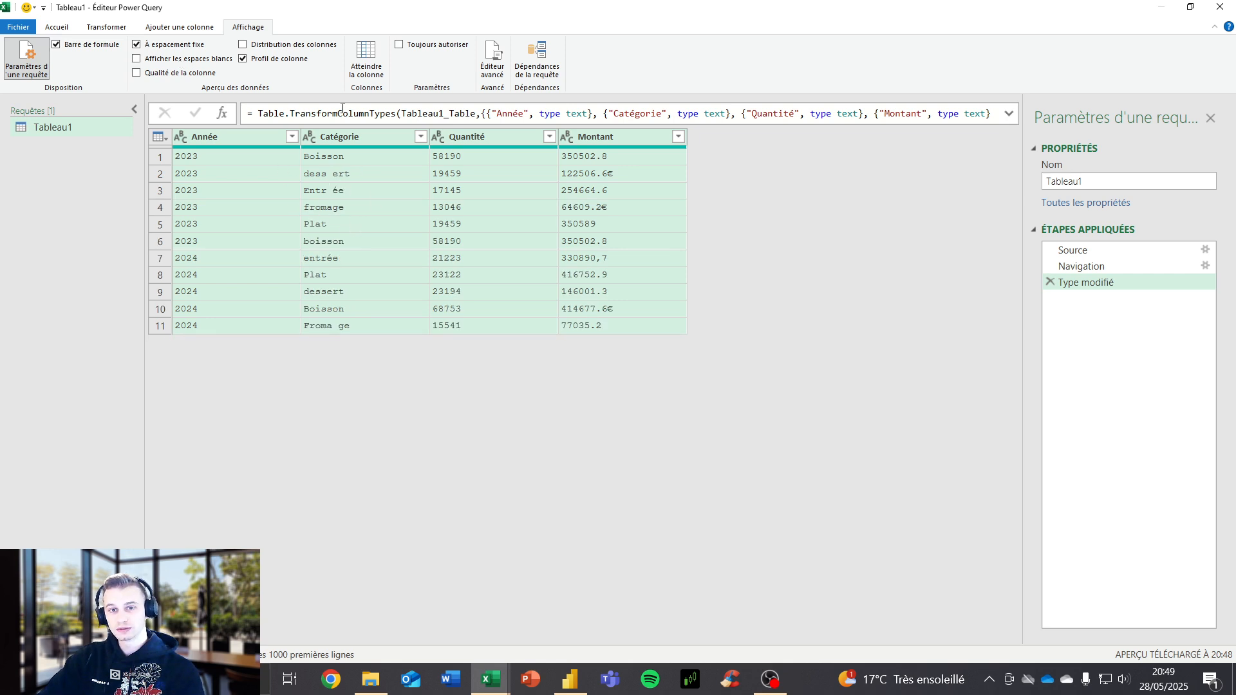
{"action": "left_click", "coordinate": [186, 63]}
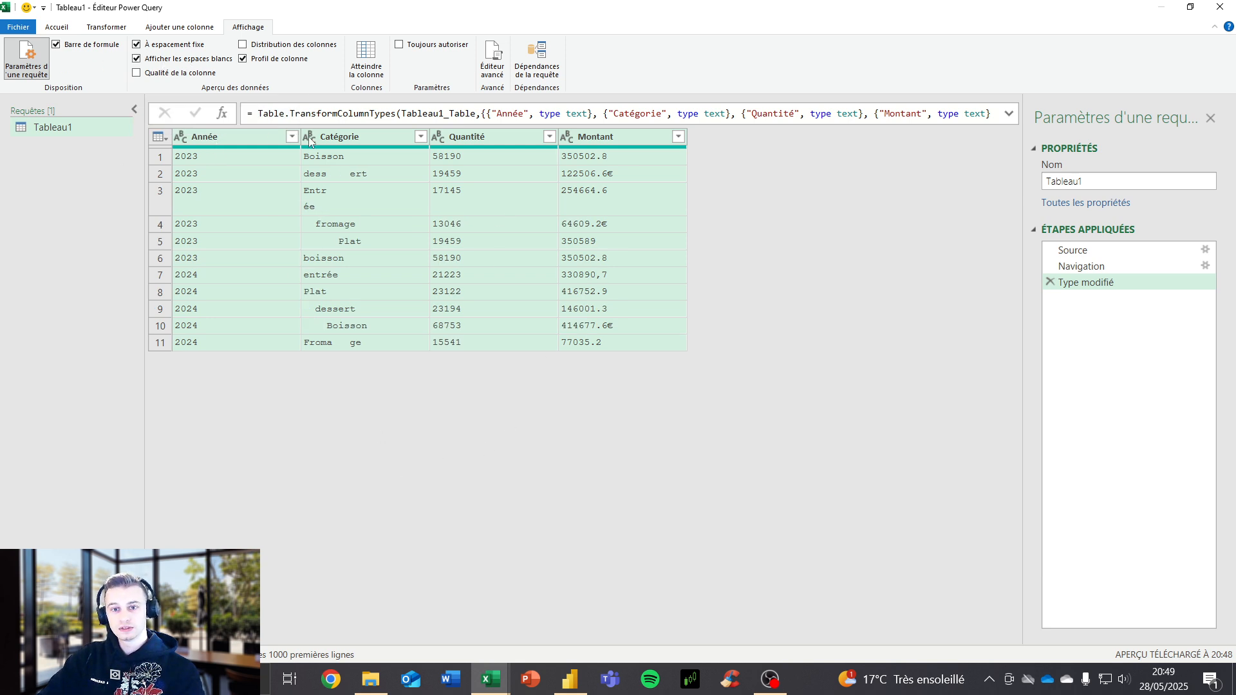
Apply the Nettoyer text format to the Catégorie column to remove its non-printable characters.
{"action": "left_click", "coordinate": [362, 134]}
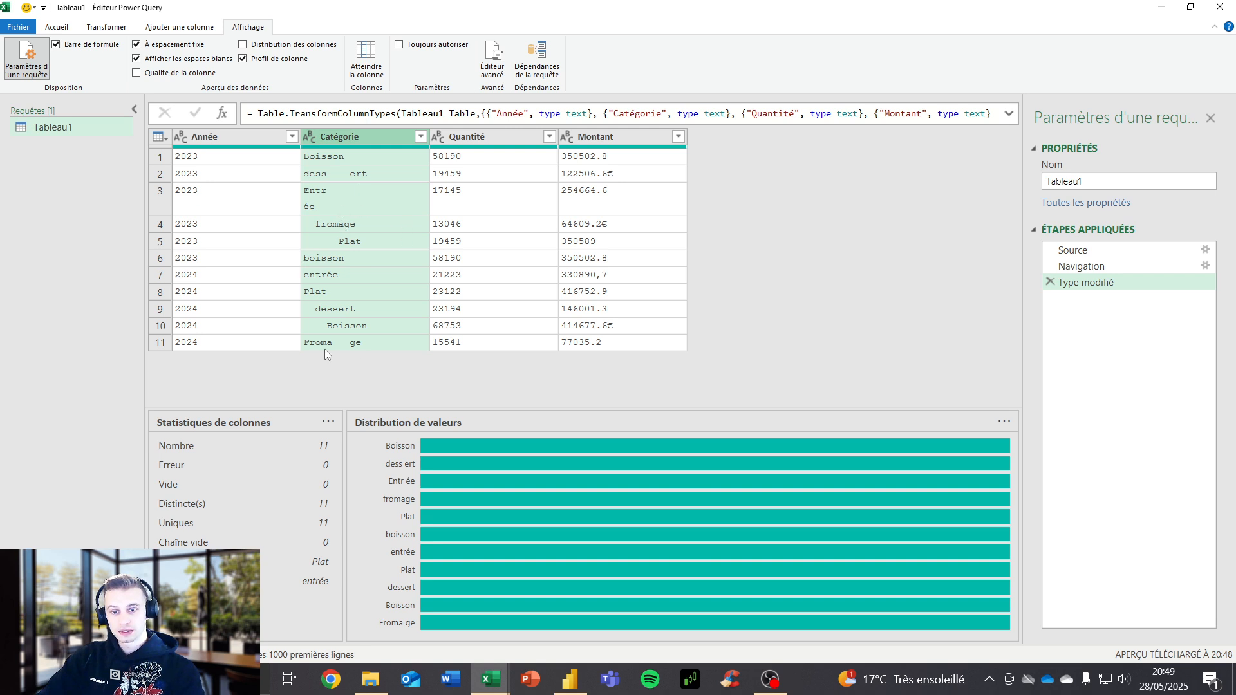
{"action": "left_click", "coordinate": [107, 26]}
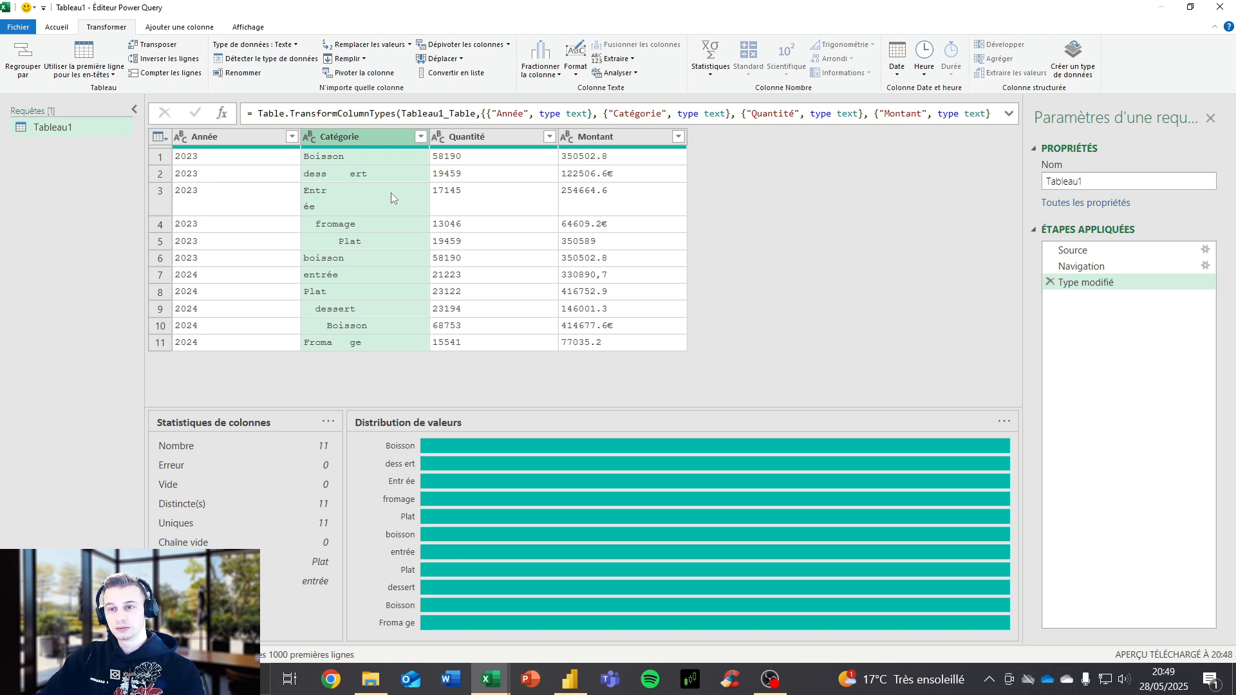
{"action": "left_click", "coordinate": [575, 70]}
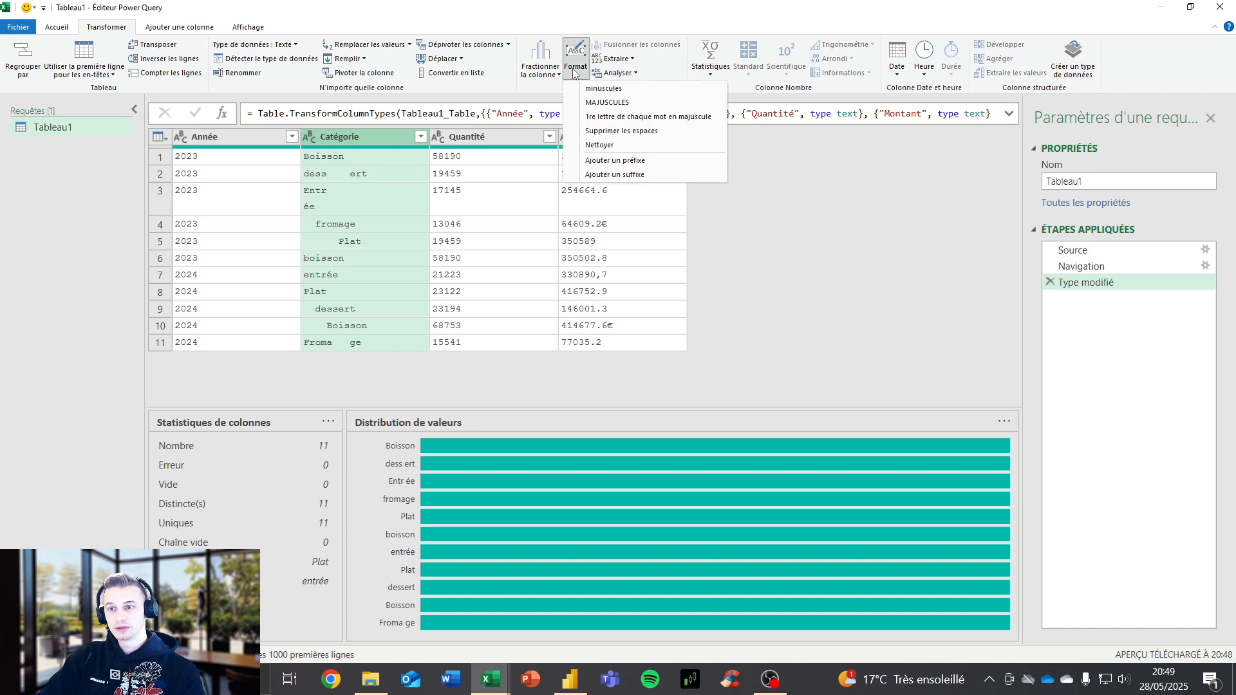
{"action": "left_click", "coordinate": [607, 148]}
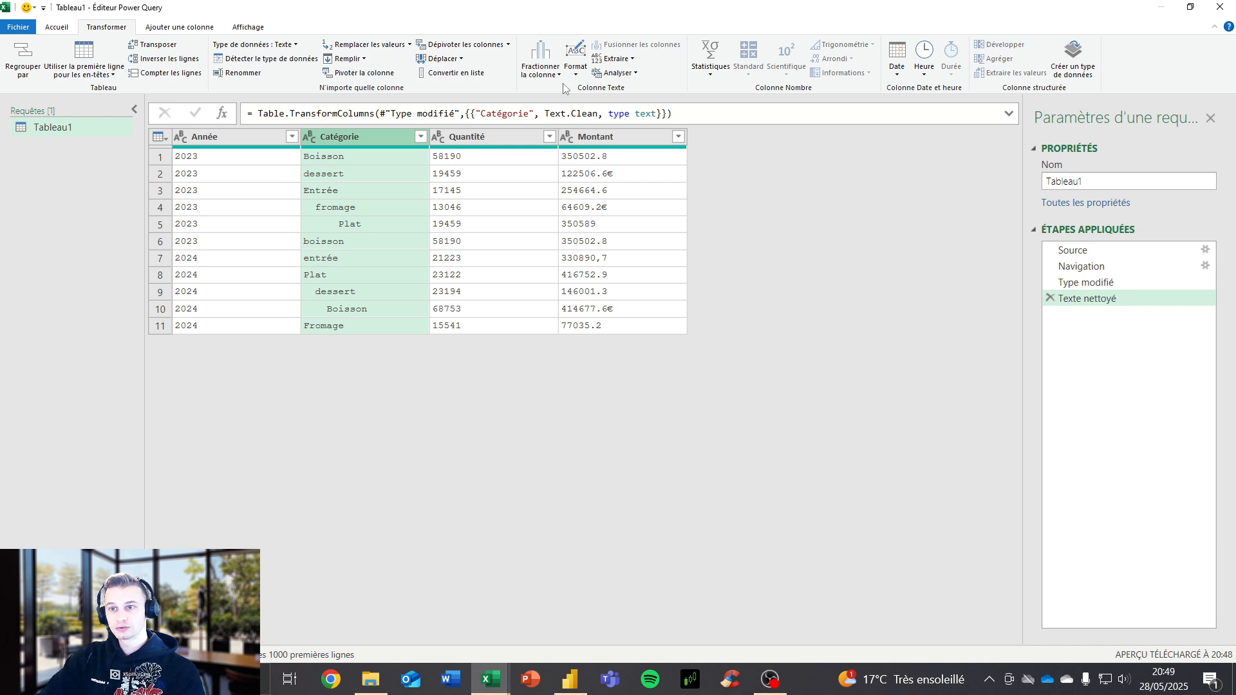
Trim the extra spaces in the Catégorie column and capitalise the first letter of each word.
{"action": "left_click", "coordinate": [576, 64]}
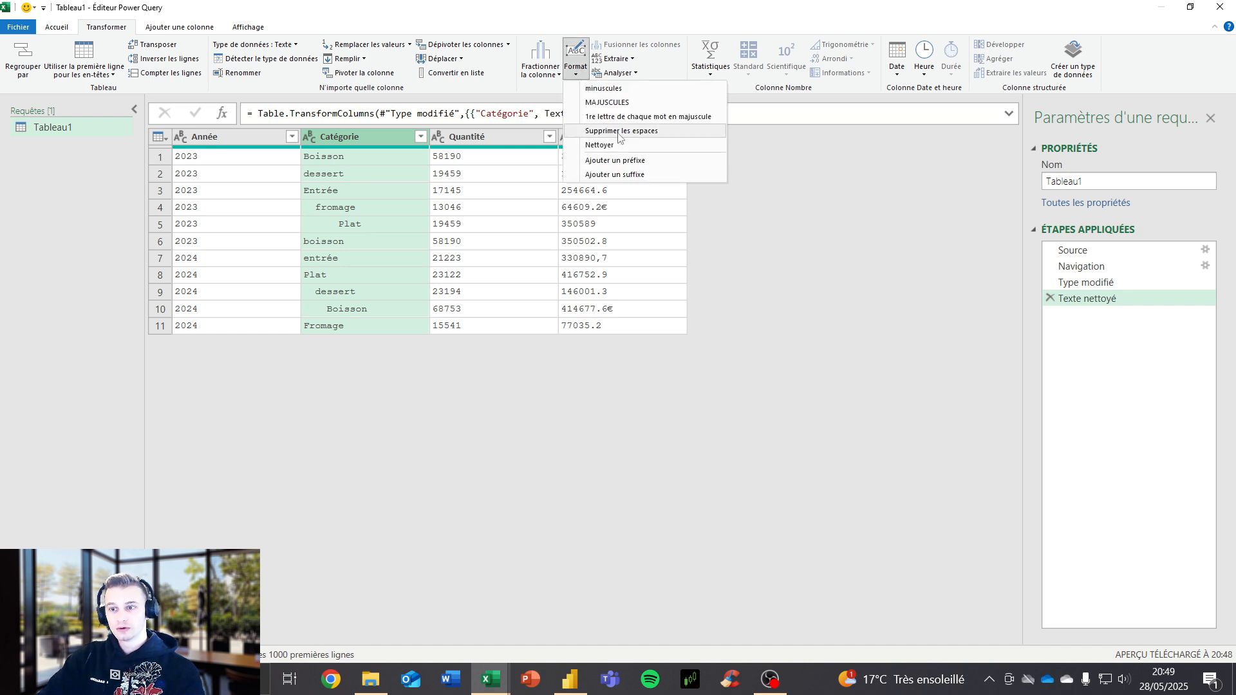
{"action": "left_click", "coordinate": [665, 133]}
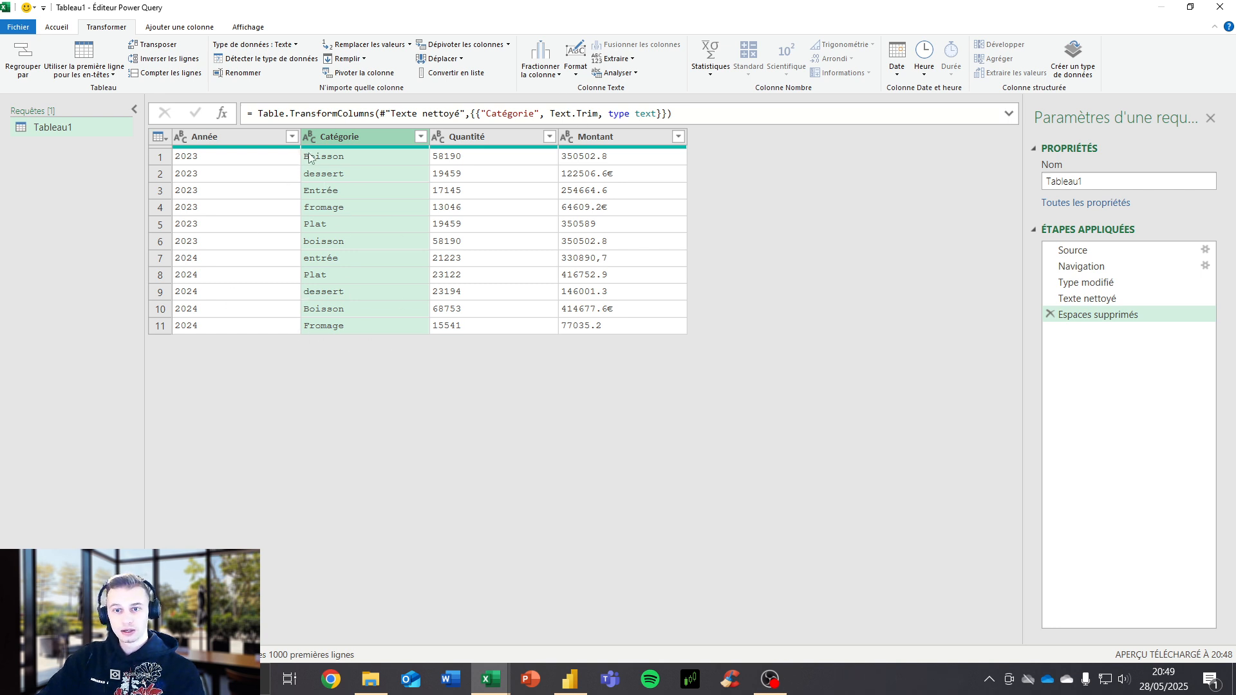
{"action": "left_click", "coordinate": [576, 72]}
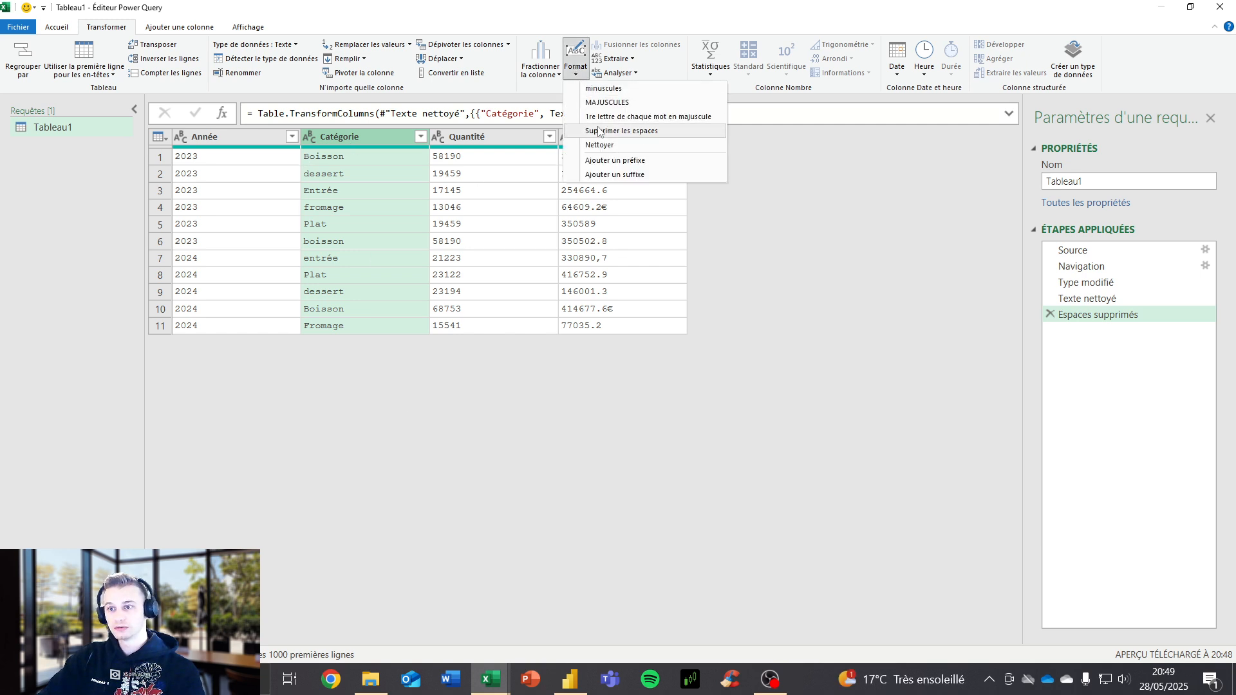
{"action": "left_click", "coordinate": [690, 118]}
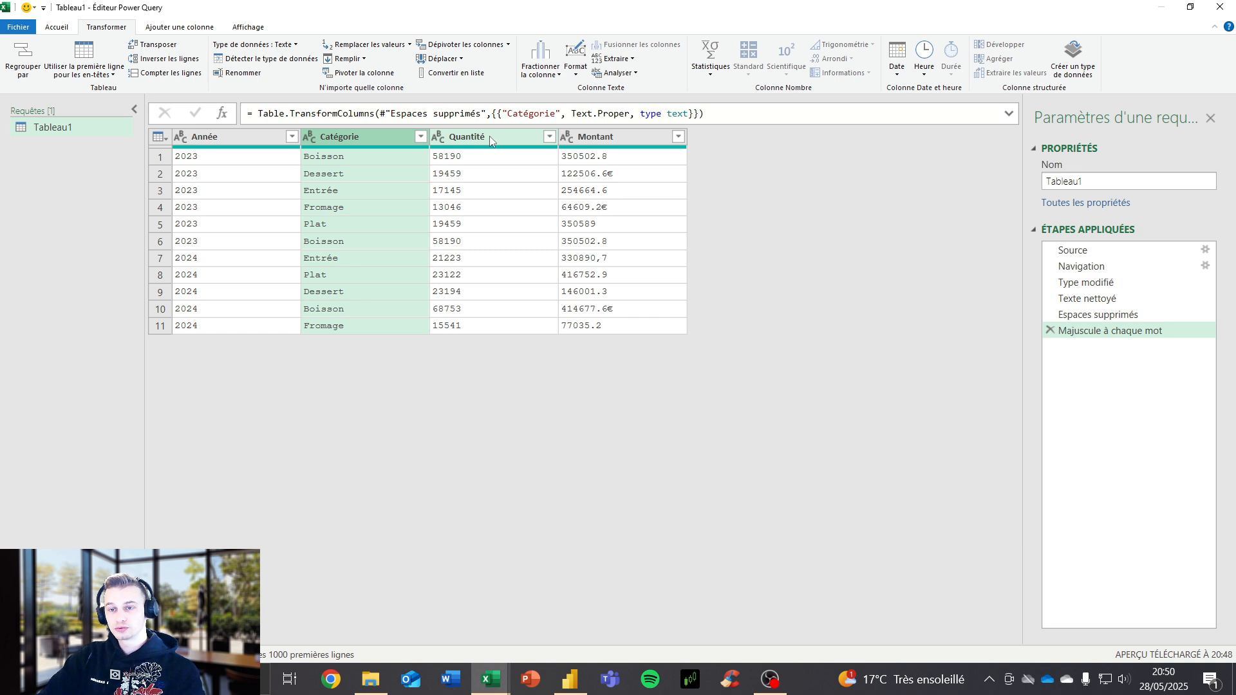
Replace every "." with "," in the Montant column.
{"action": "left_click", "coordinate": [640, 143]}
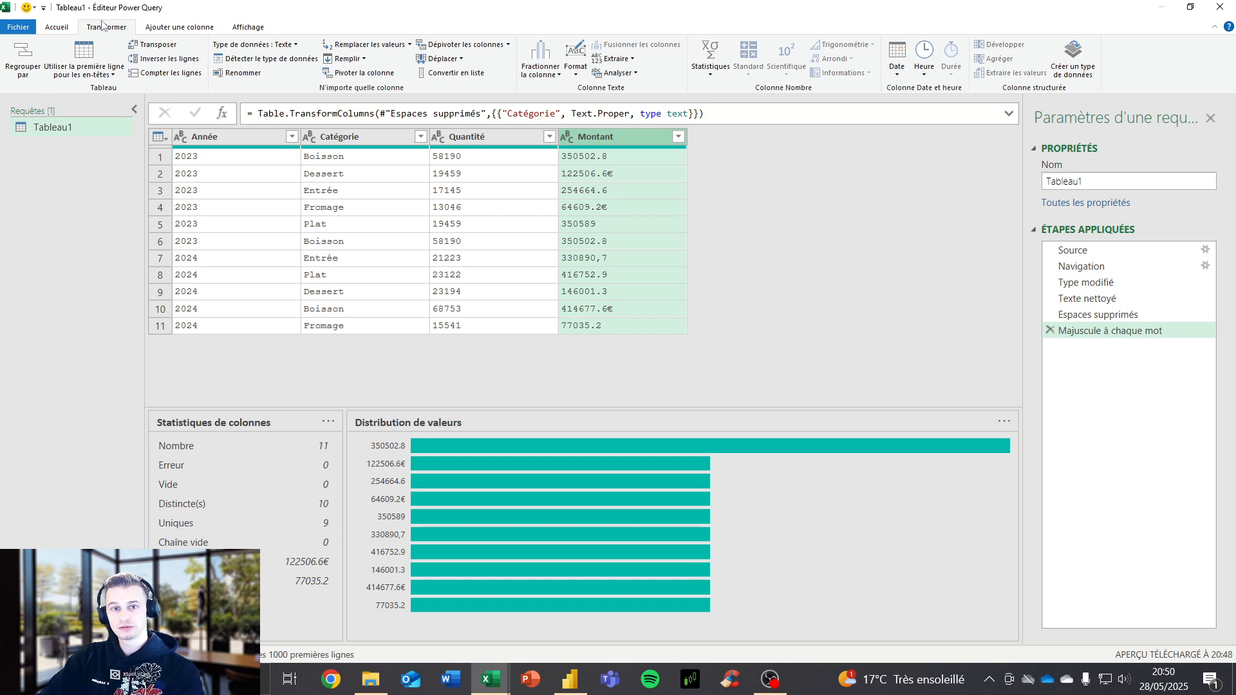
{"action": "left_click", "coordinate": [355, 44]}
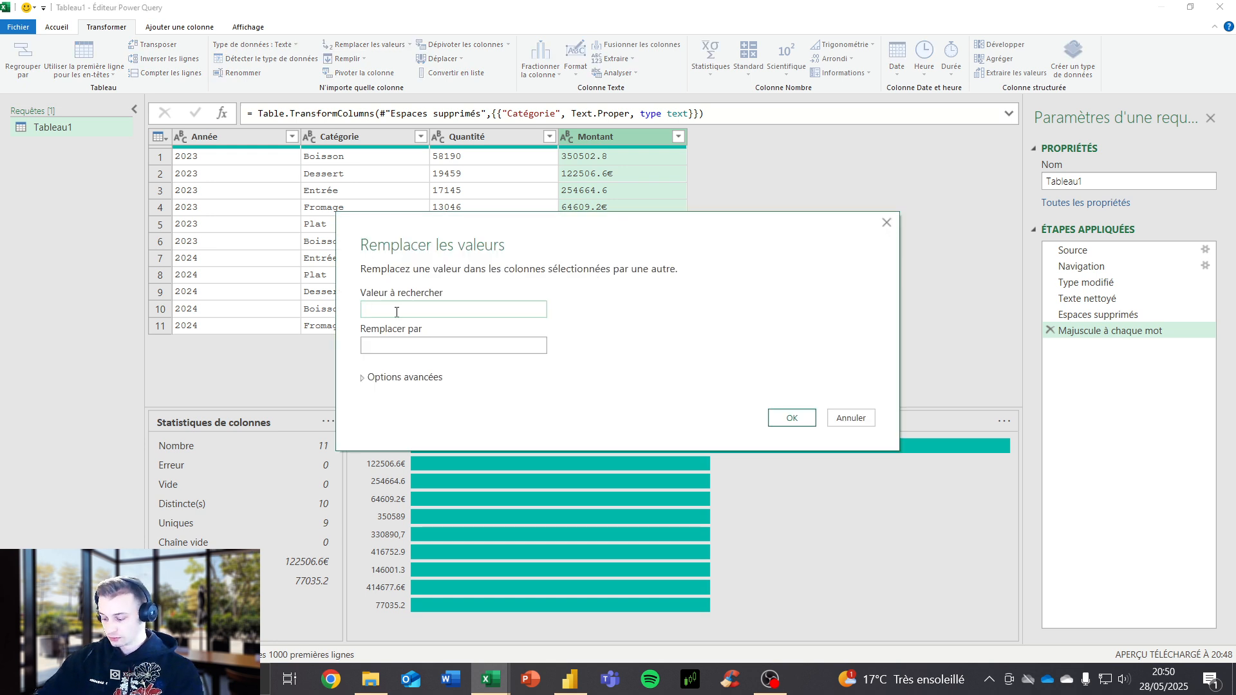
{"action": "left_click", "coordinate": [405, 333]}
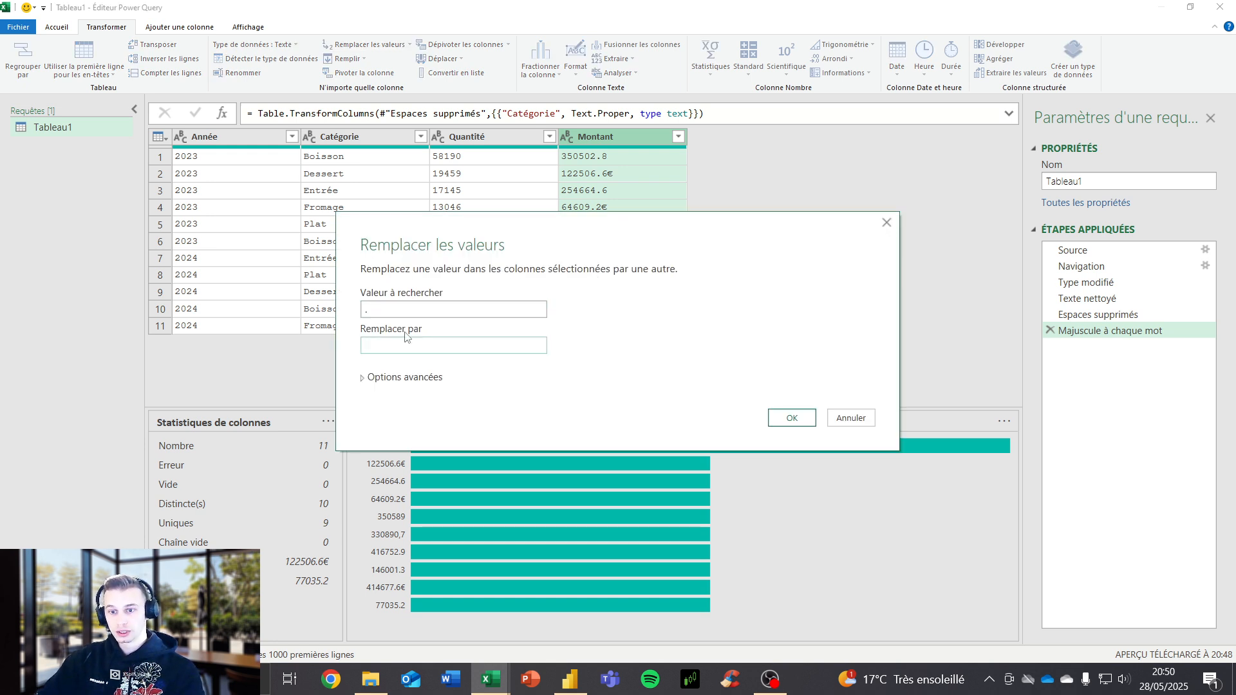
{"action": "left_click", "coordinate": [805, 420]}
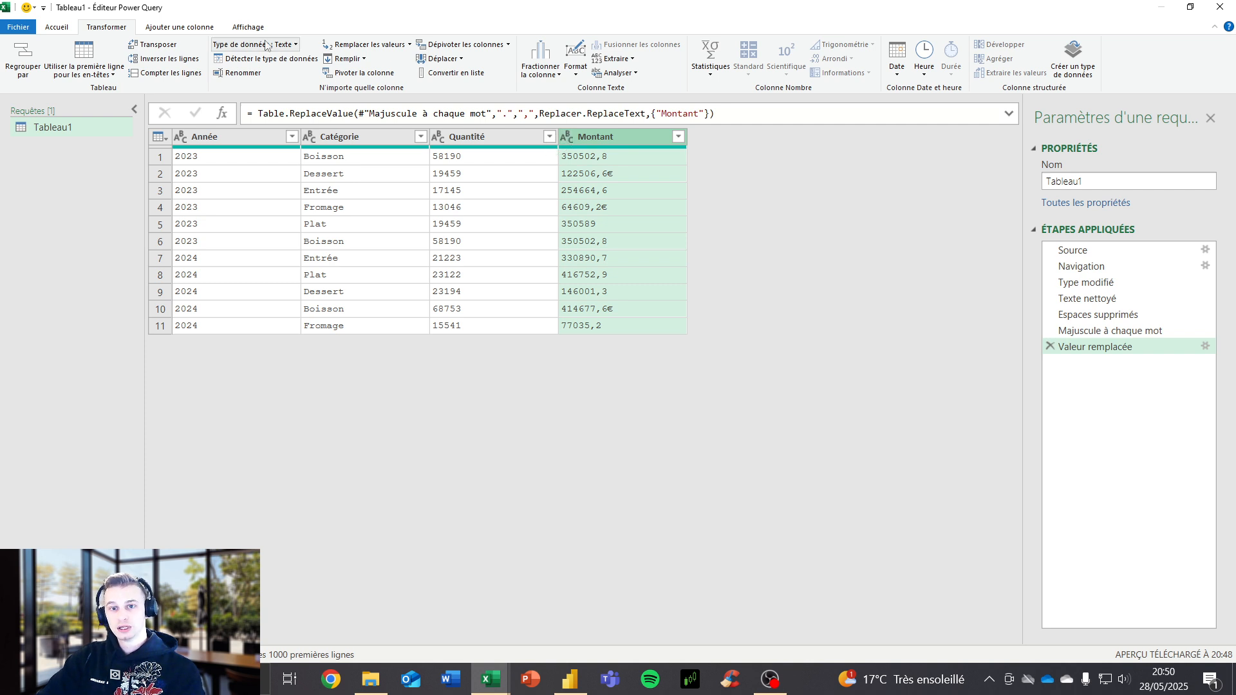
Set the data type of the Montant column to Devise and of the Quantité column to Nombre entier.
{"action": "left_click", "coordinate": [569, 141]}
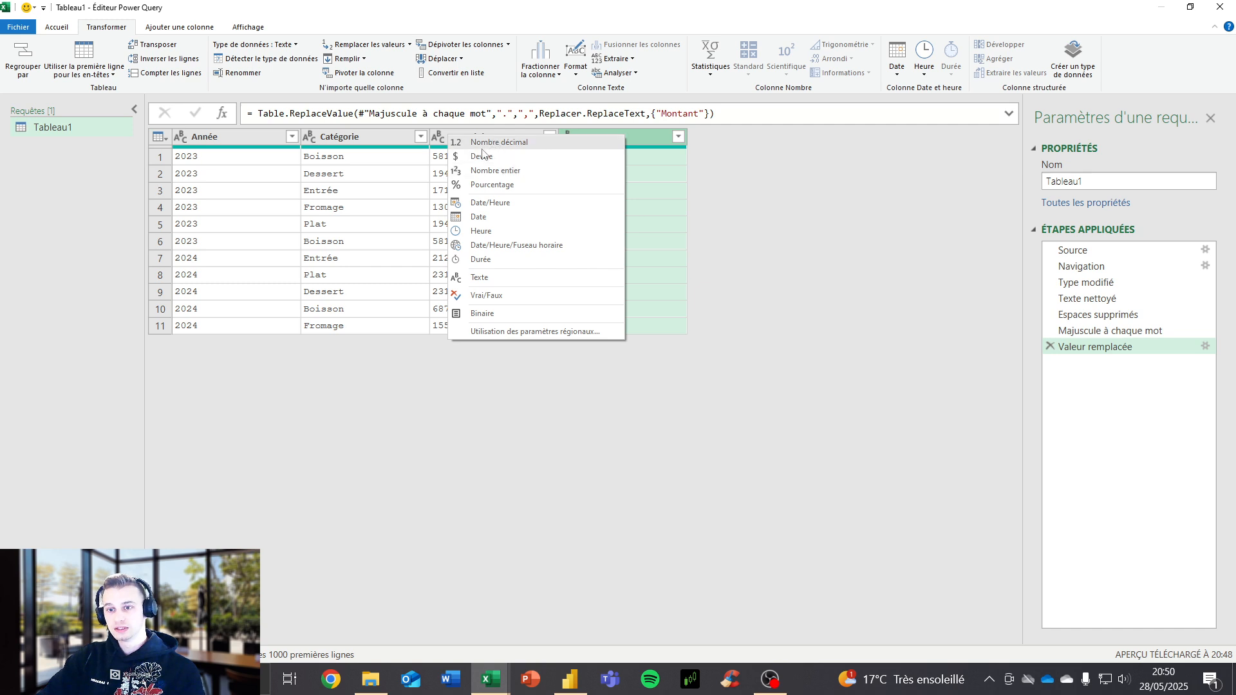
{"action": "left_click", "coordinate": [476, 157]}
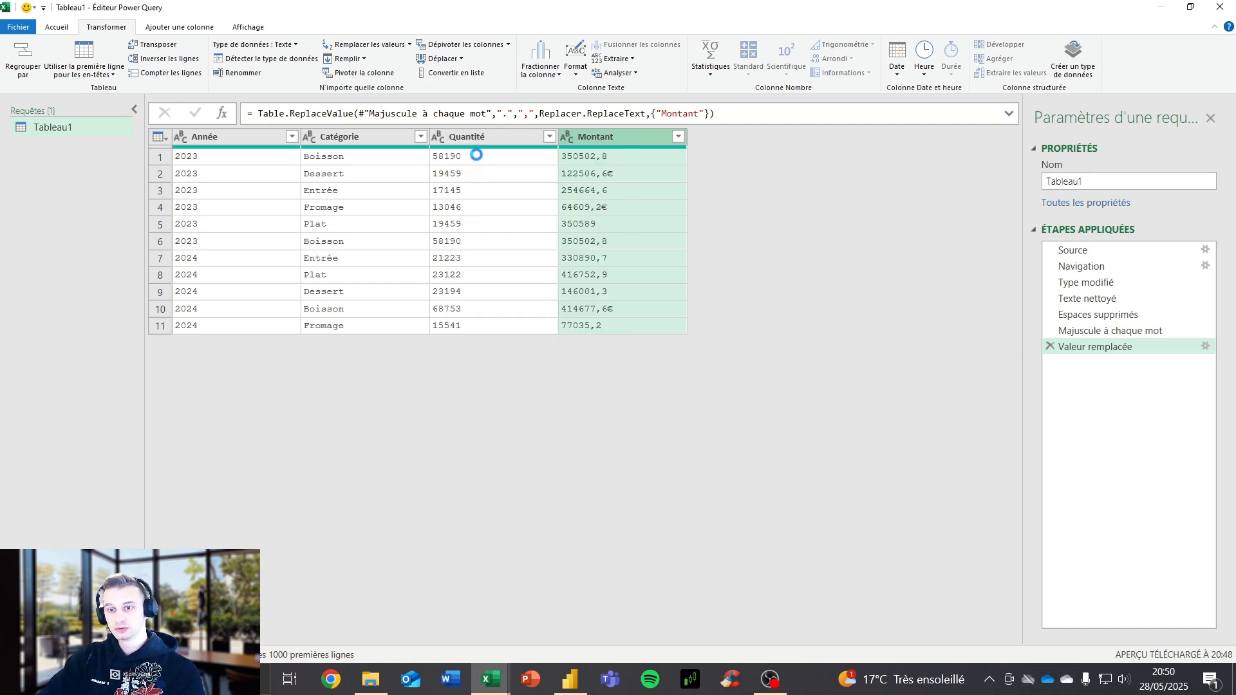
{"action": "left_click", "coordinate": [438, 137]}
{"action": "left_click", "coordinate": [403, 171]}
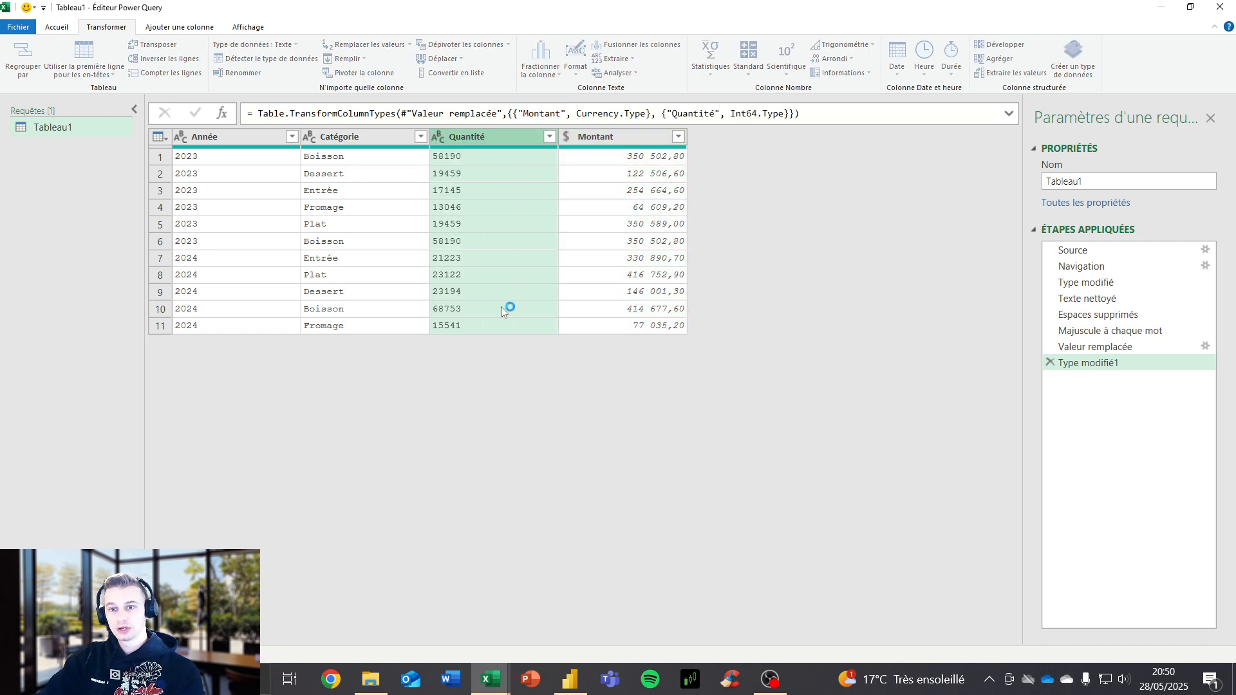
Close the query editor, load the cleaned table into the Excel worksheet and hide the Requêtes et connexions pane.
{"action": "left_click", "coordinate": [55, 27]}
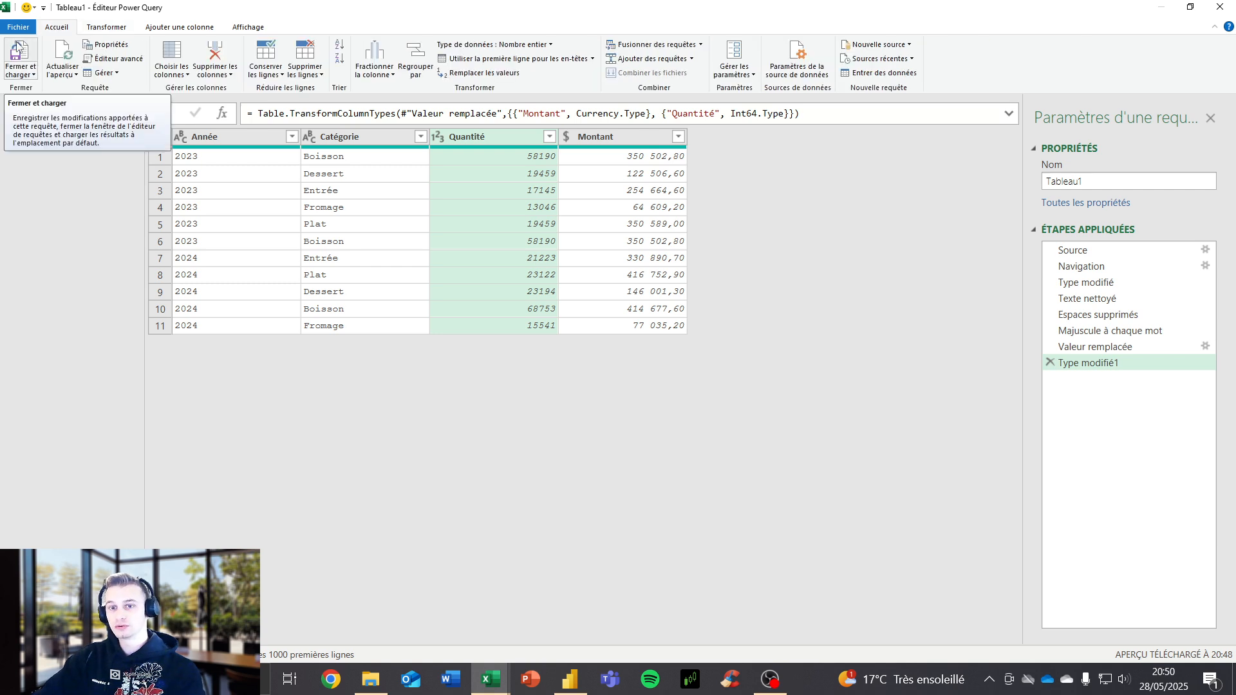
{"action": "left_click", "coordinate": [20, 50]}
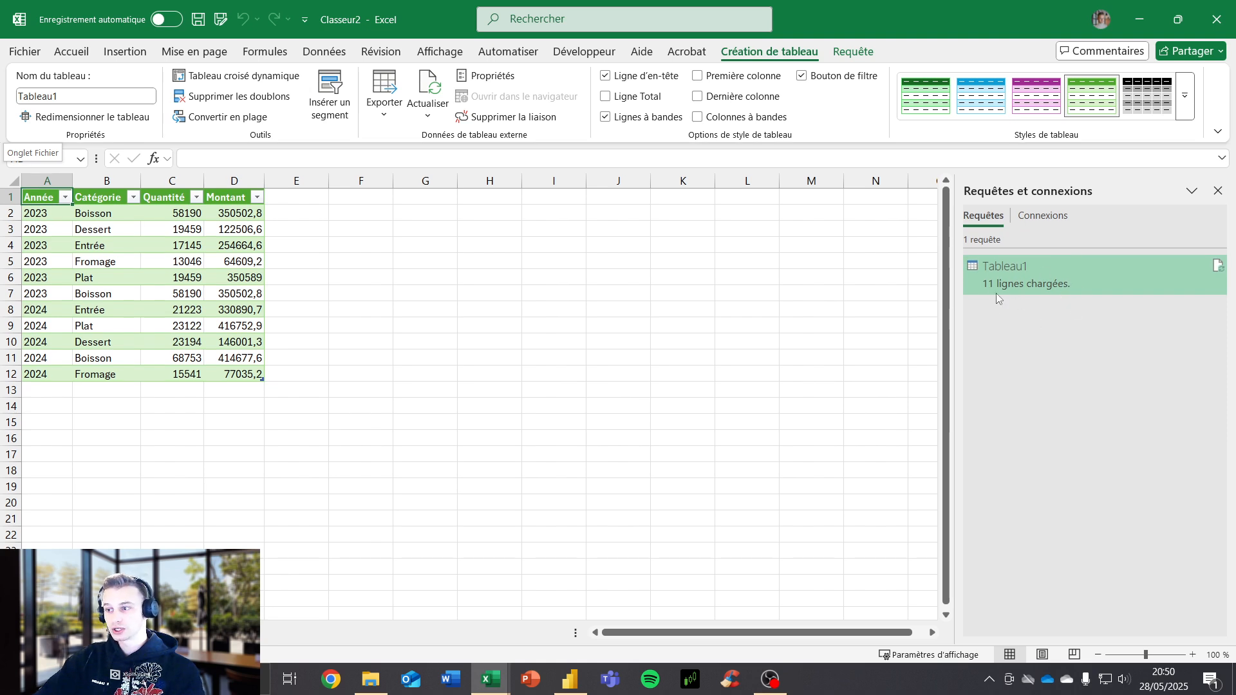
{"action": "left_click", "coordinate": [1218, 191]}
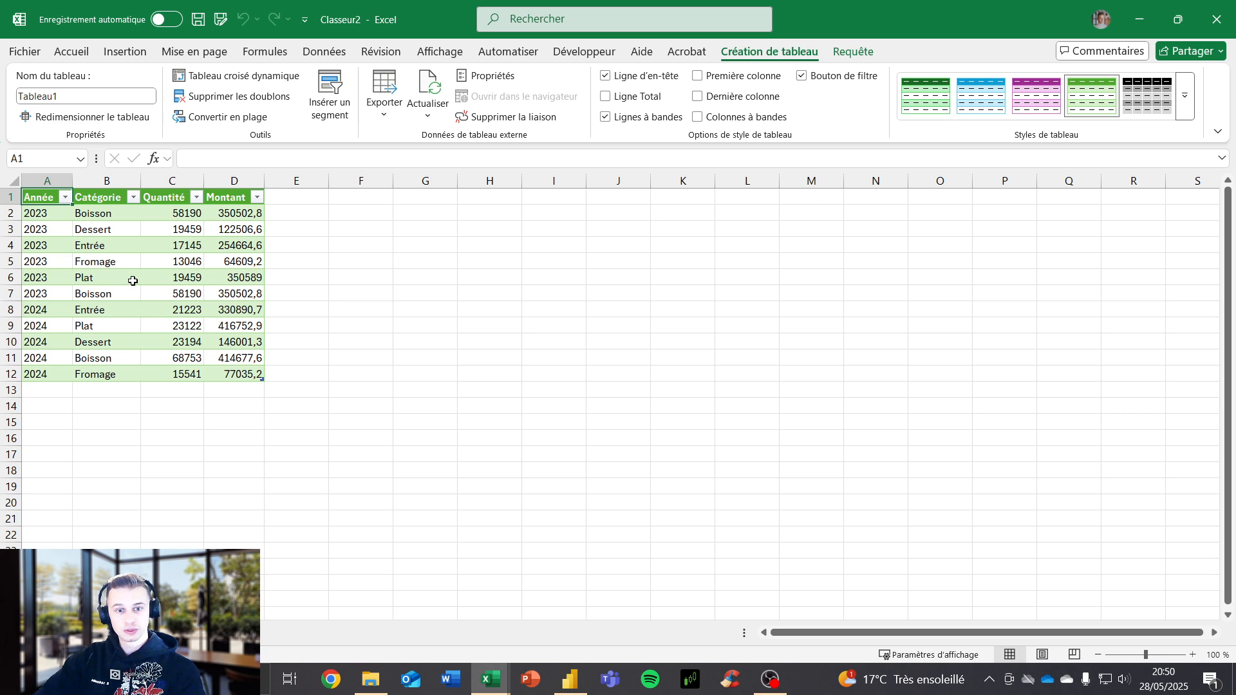
Highlight the two identical 2023 Boisson rows and reopen the Tableau1 query for editing in Power Query.
{"action": "left_click_drag", "start_coordinate": [44, 293], "coordinate": [248, 299]}
{"action": "left_click_drag", "start_coordinate": [234, 213], "coordinate": [50, 219]}
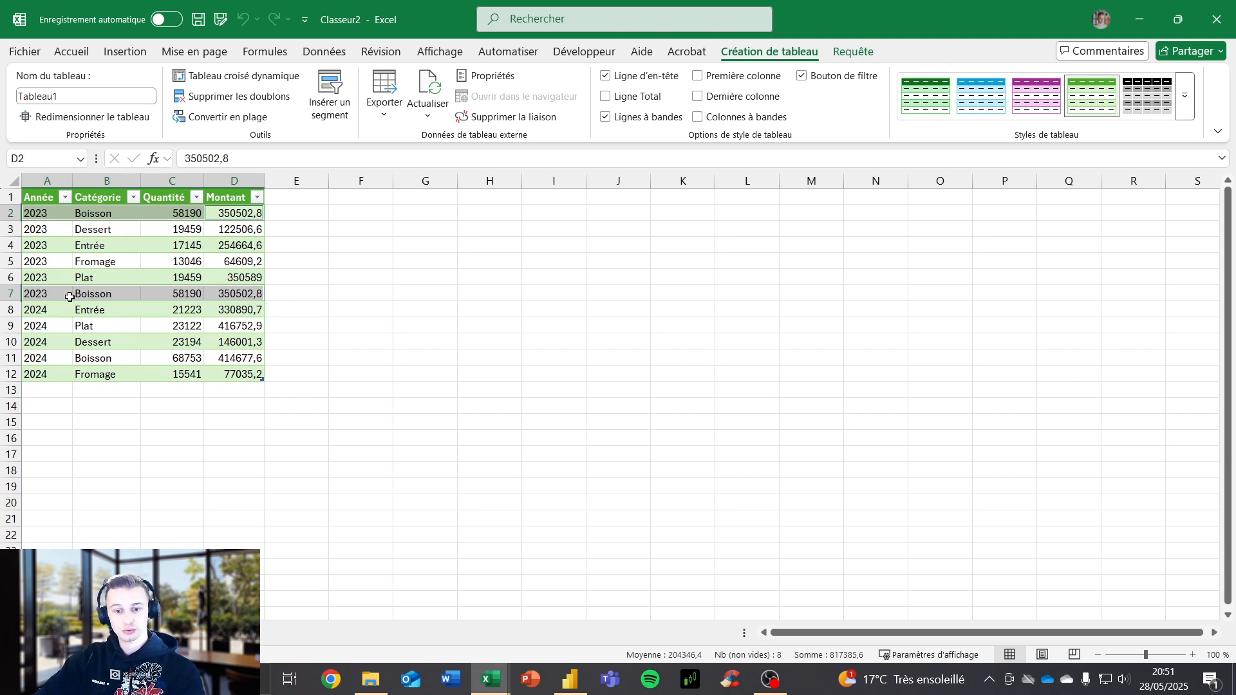
{"action": "left_click", "coordinate": [323, 52]}
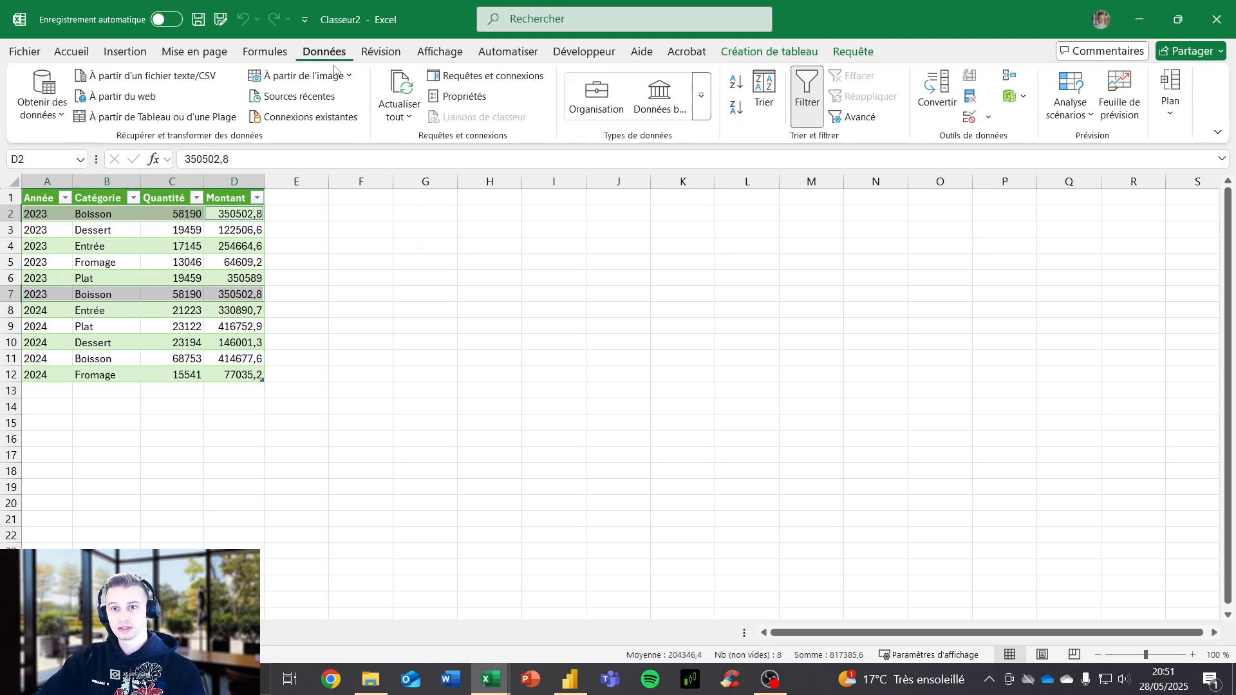
{"action": "left_click", "coordinate": [500, 76]}
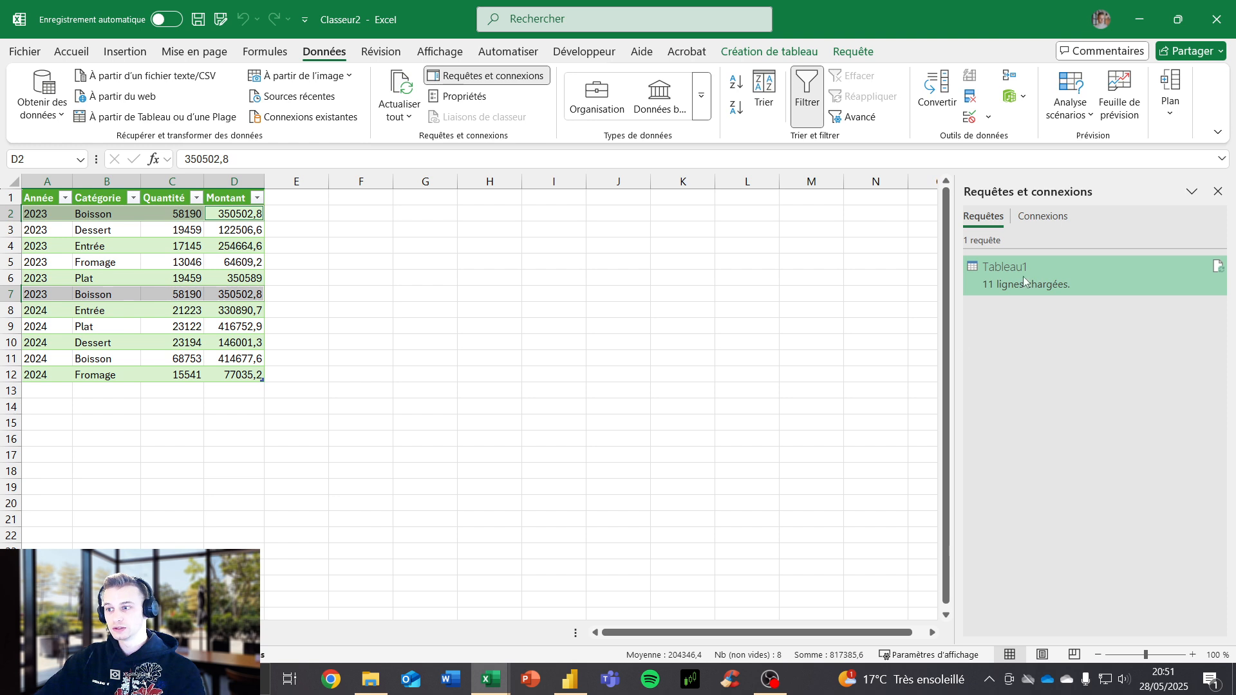
{"action": "right_click", "coordinate": [1025, 279]}
{"action": "left_click", "coordinate": [1069, 323]}
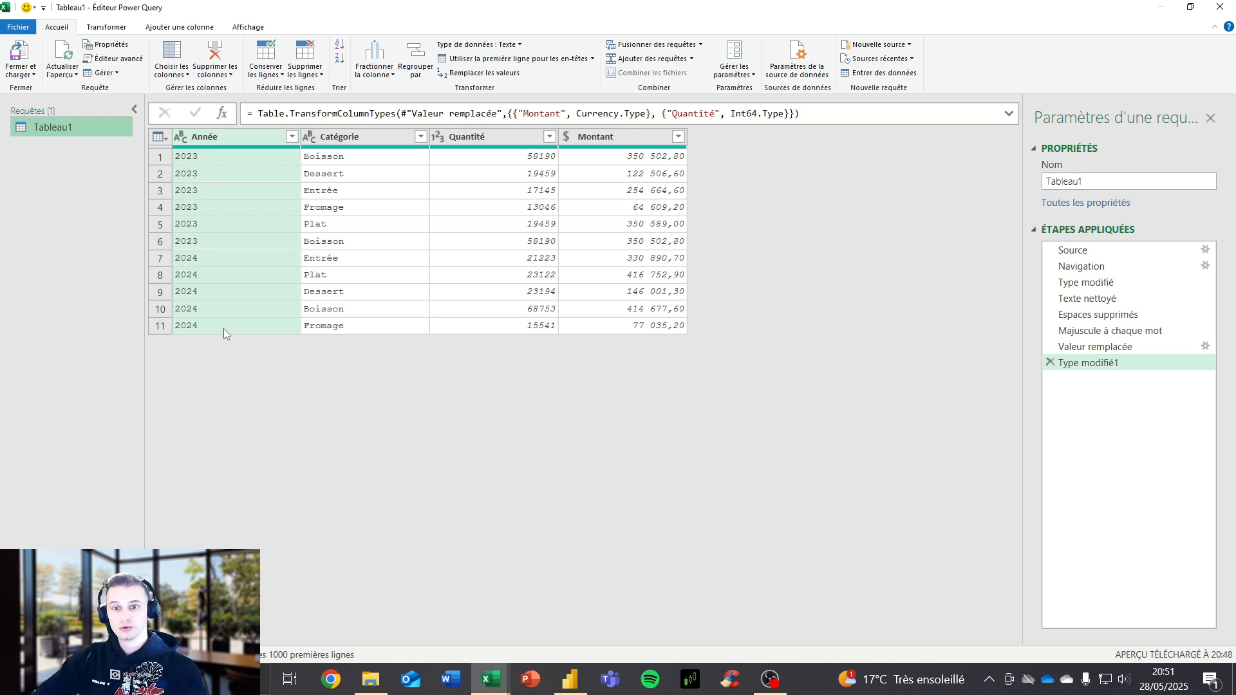
Remove the duplicate rows based on the combination of the Année and Catégorie columns.
{"action": "right_click", "coordinate": [225, 141]}
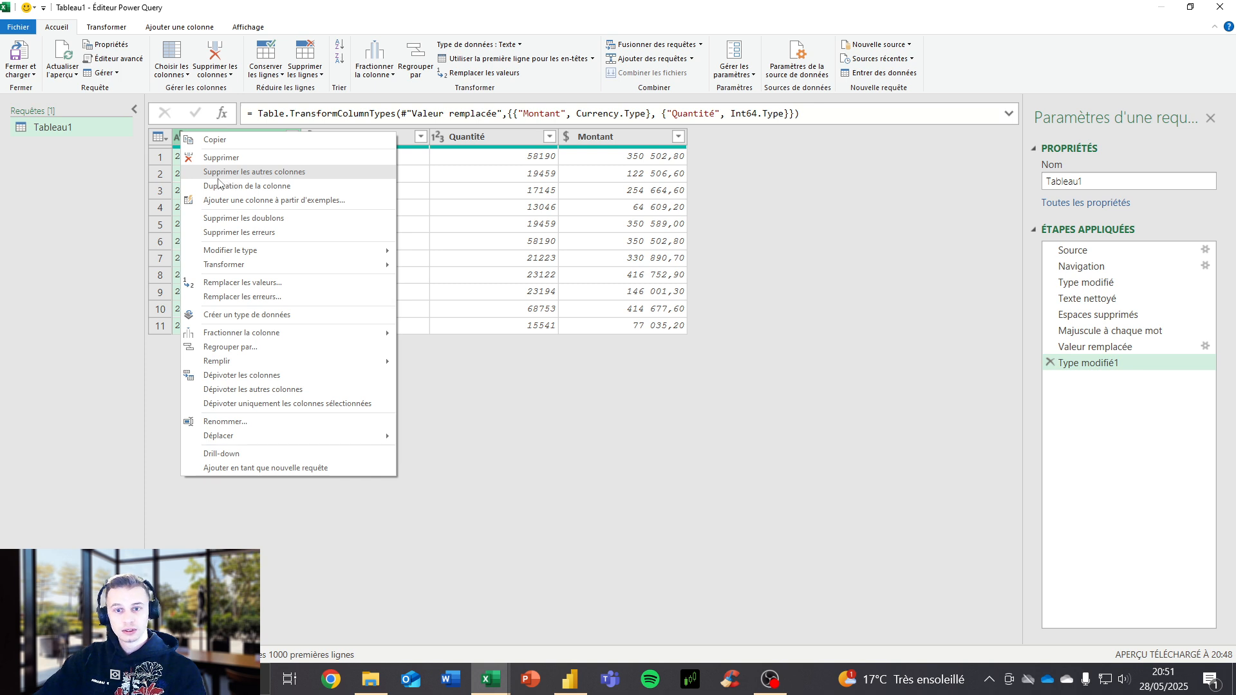
{"action": "left_click", "coordinate": [479, 348]}
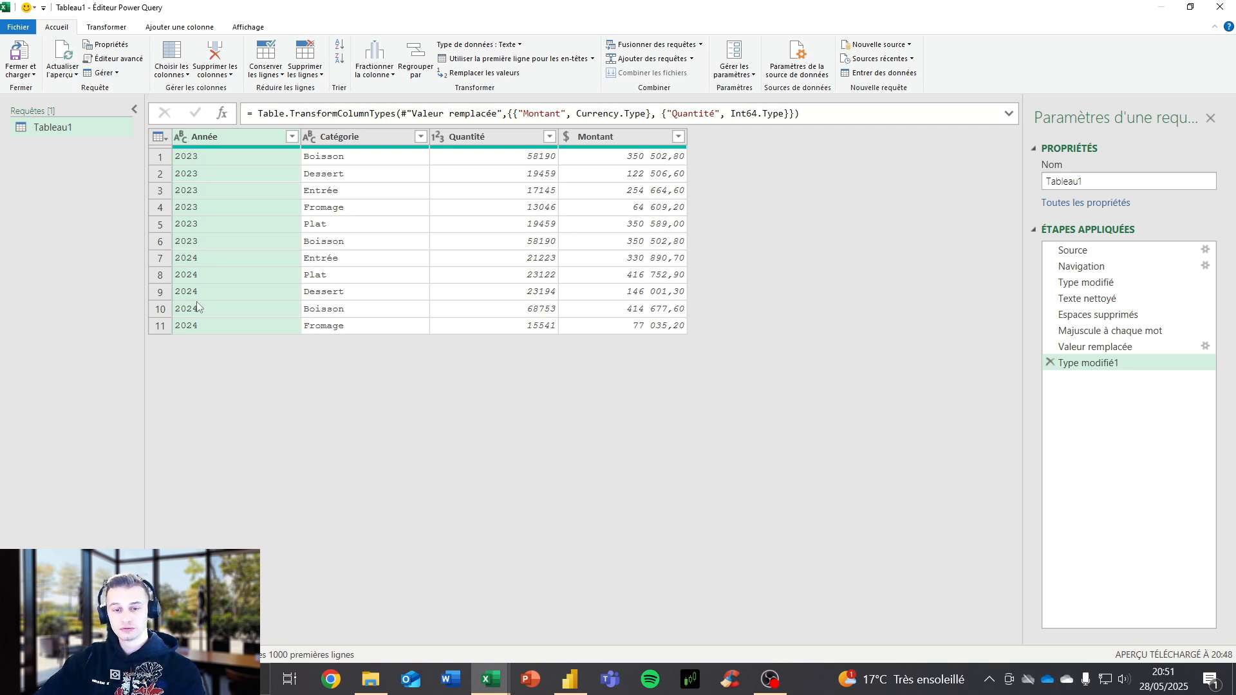
{"action": "left_click", "coordinate": [370, 137]}
{"action": "left_click", "coordinate": [306, 65]}
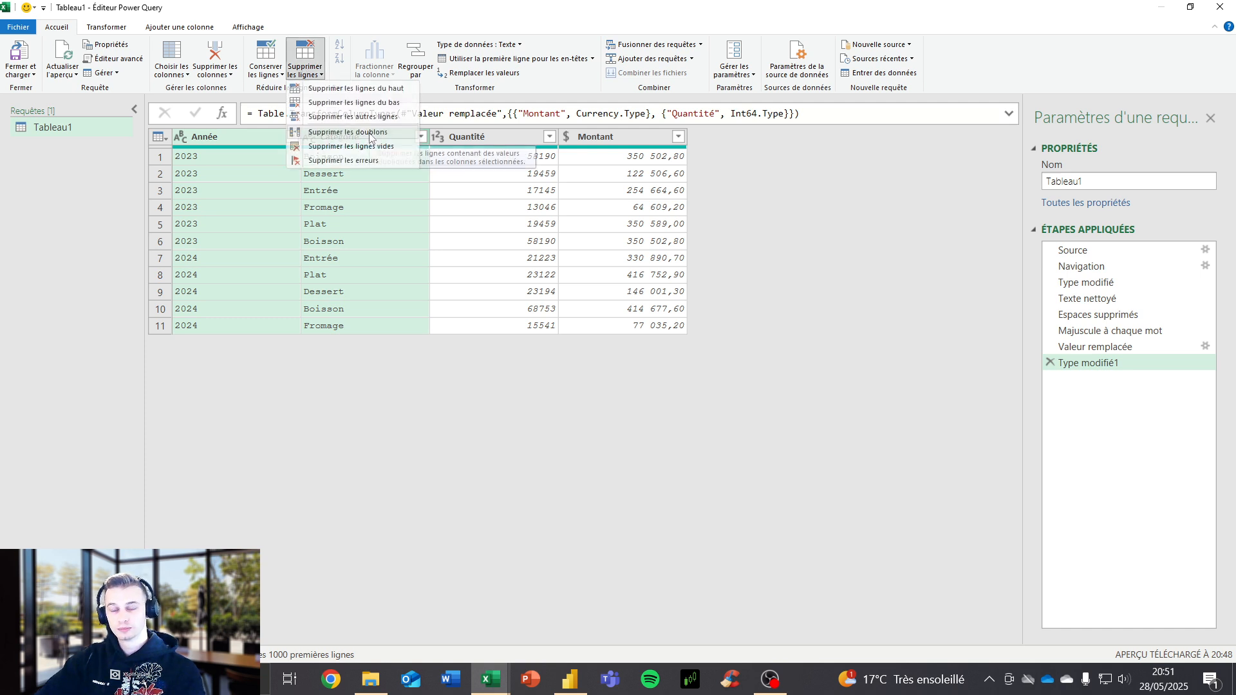
{"action": "left_click", "coordinate": [342, 132]}
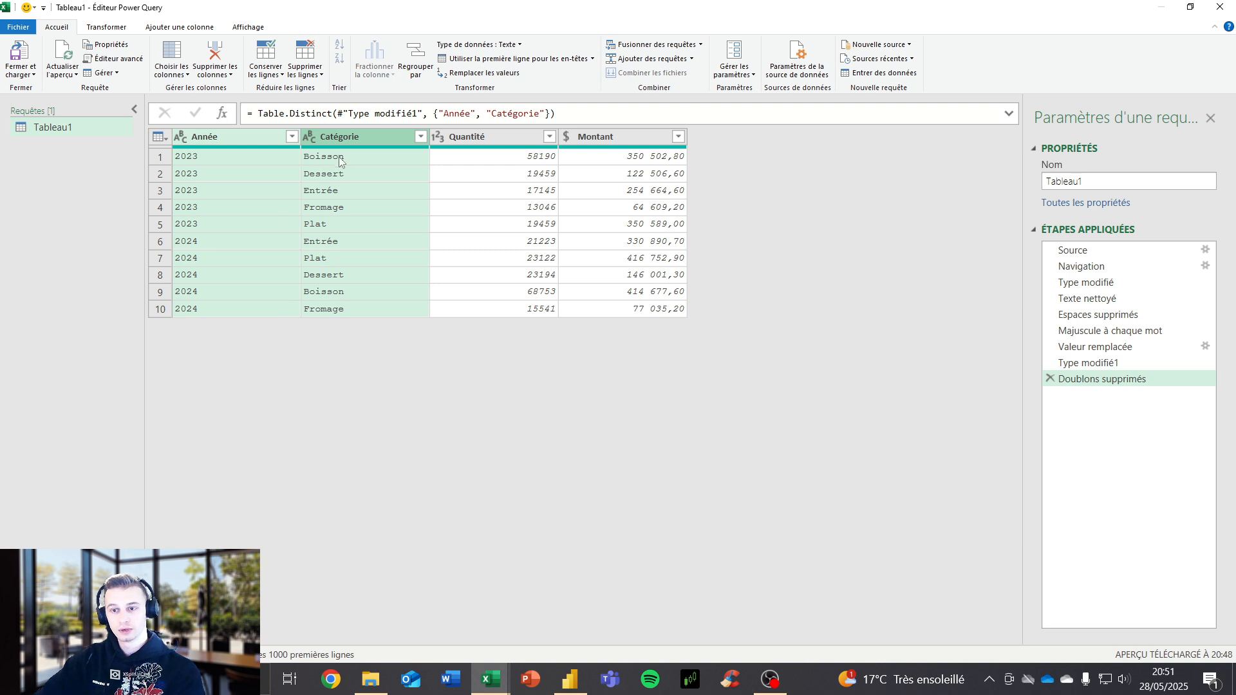
Check the value distribution of the Catégorie column, and close and load the query back to the worksheet.
{"action": "left_click", "coordinate": [331, 139]}
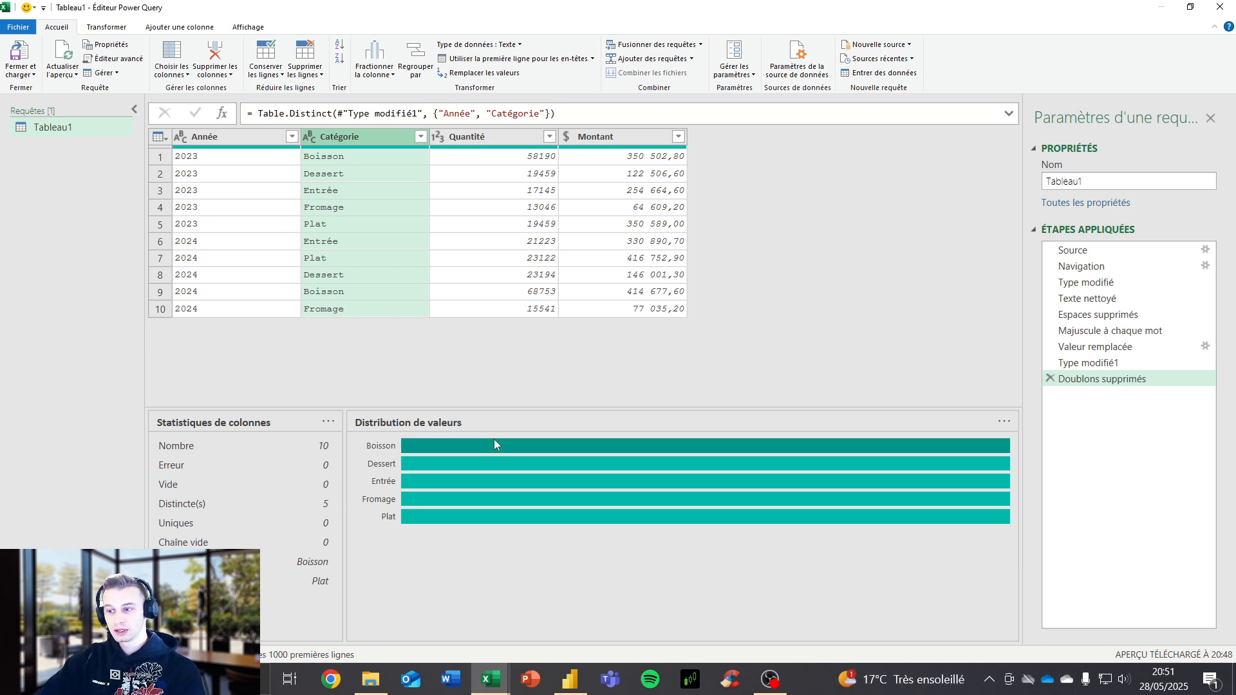
{"action": "mouse_move", "coordinate": [489, 469]}
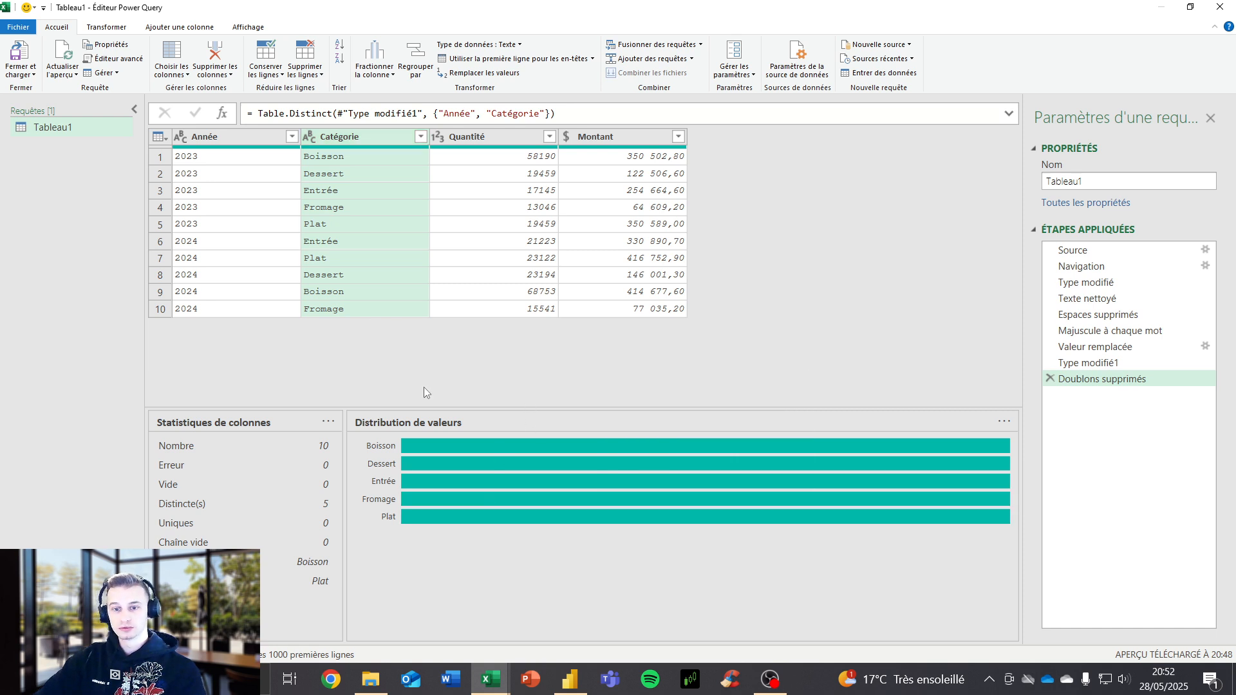
{"action": "left_click", "coordinate": [20, 54]}
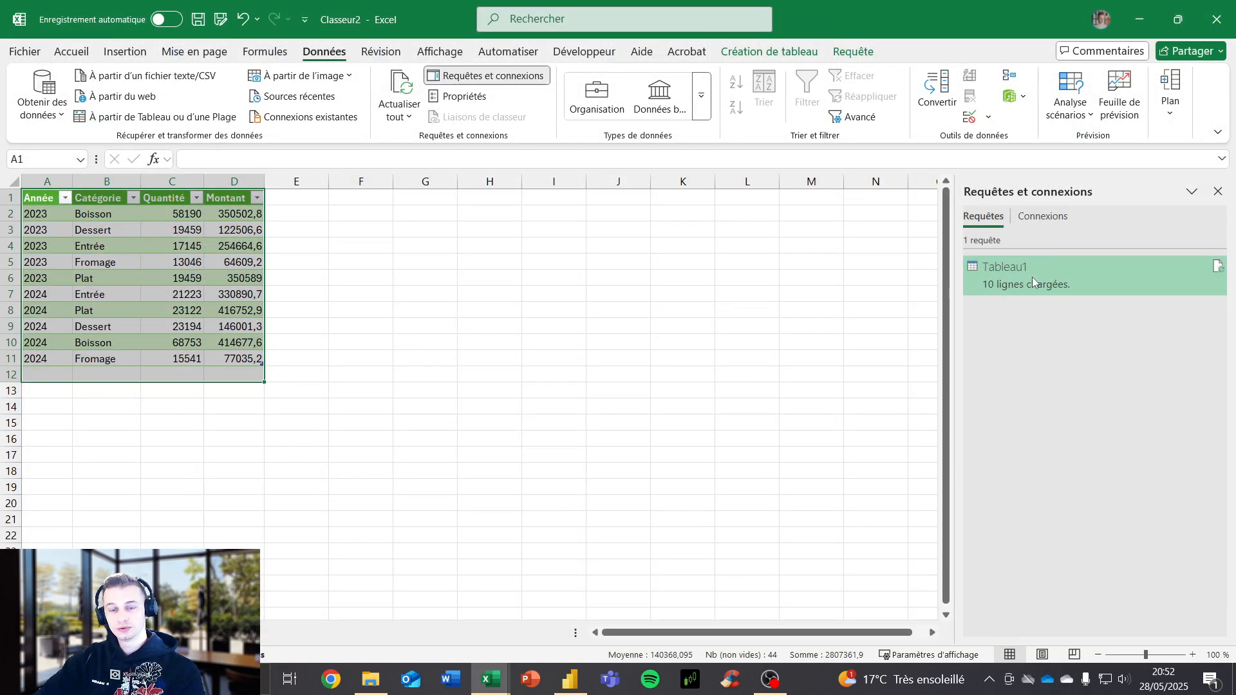
{"action": "left_click", "coordinate": [390, 294]}
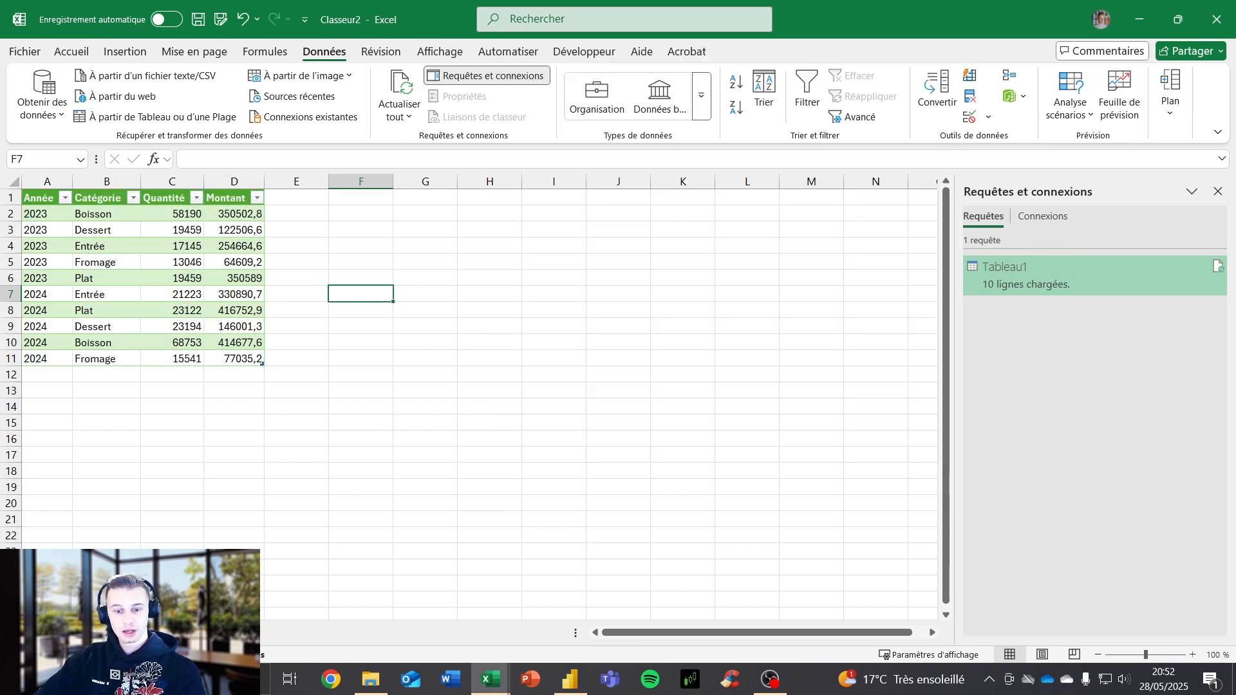
Switch to the source workbook "Nettoyer les données" and copy the 2025 sales rows for its messy table.
{"action": "left_click", "coordinate": [491, 679]}
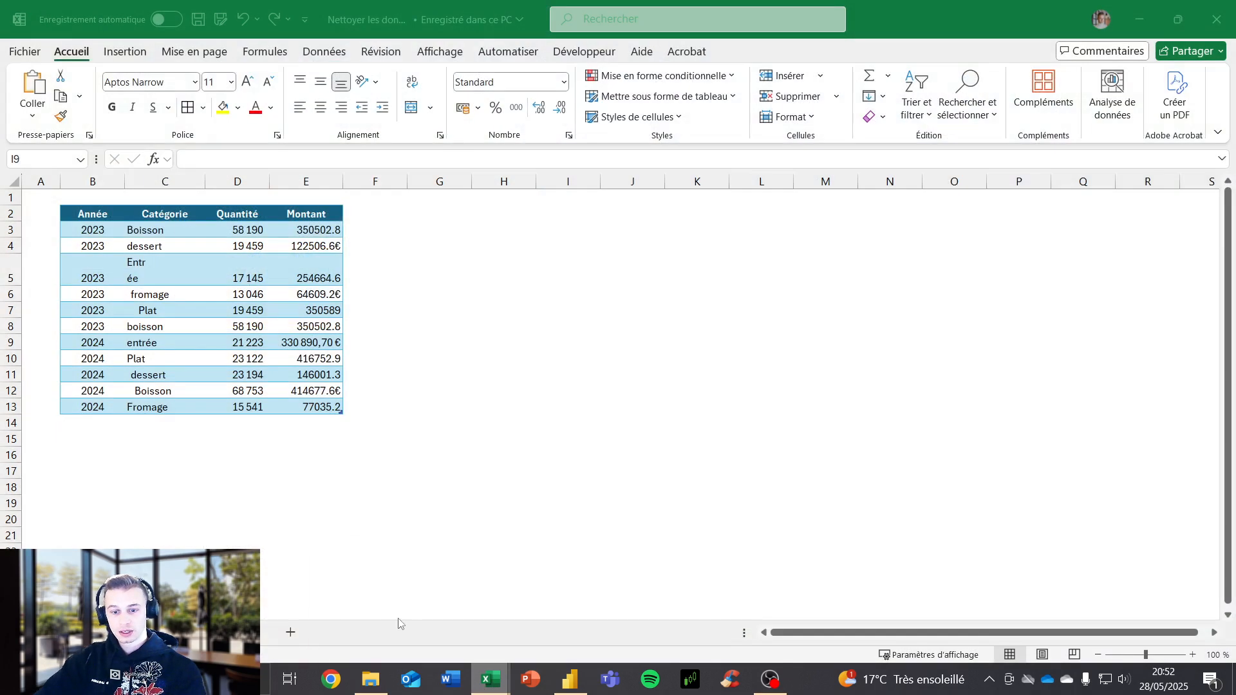
{"action": "left_click", "coordinate": [415, 615]}
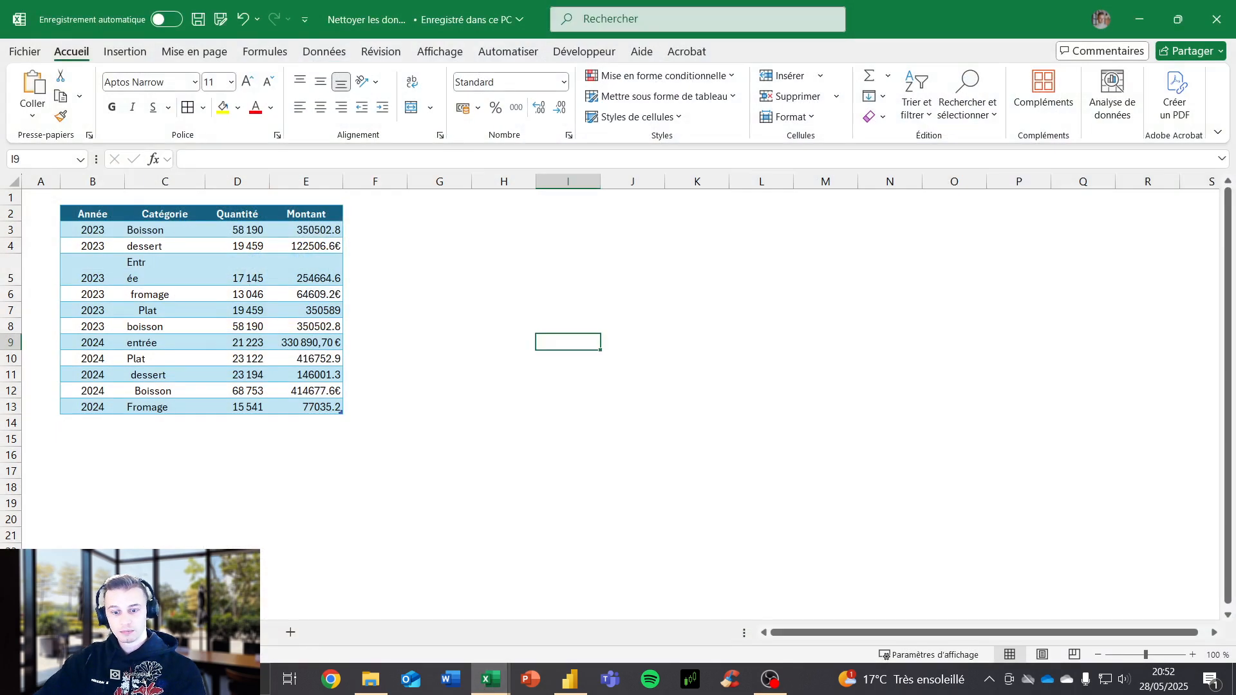
{"action": "left_click_drag", "start_coordinate": [117, 230], "coordinate": [323, 311]}
{"action": "key", "text": "ctrl+c"}
{"action": "left_click", "coordinate": [110, 633]}
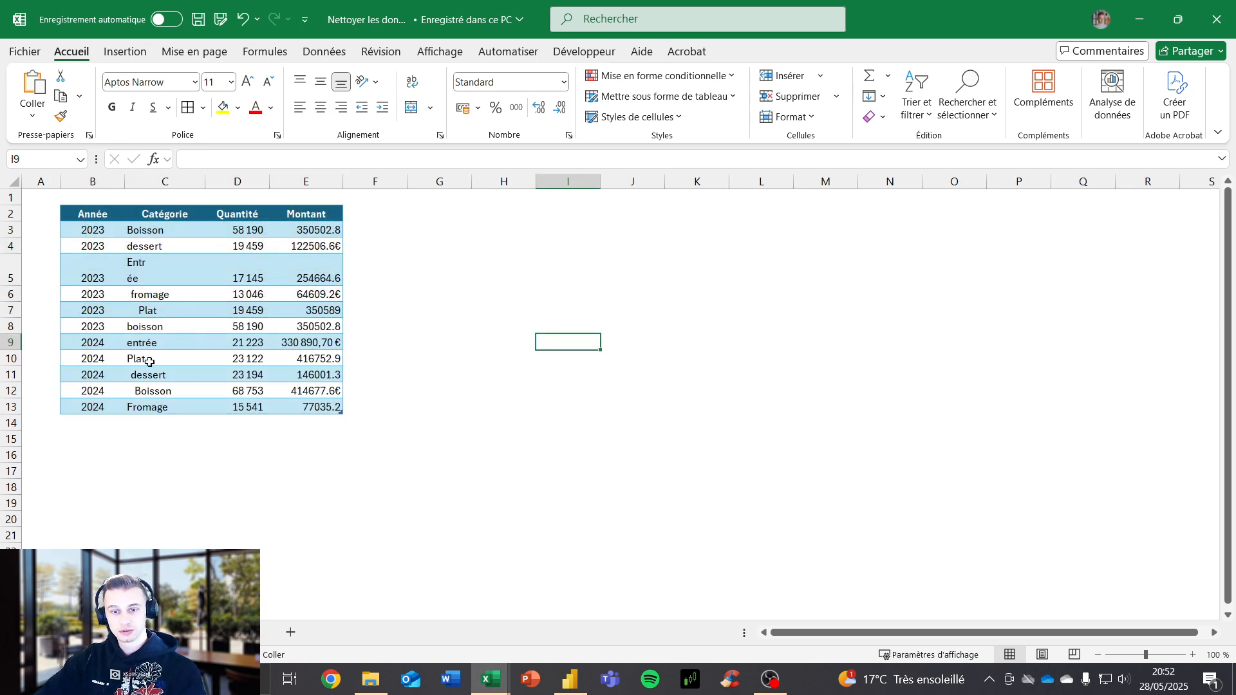
Paste the copied 2025 rows as values directly below the source table, and save and close the source workbook.
{"action": "right_click", "coordinate": [94, 423]}
{"action": "left_click", "coordinate": [159, 260]}
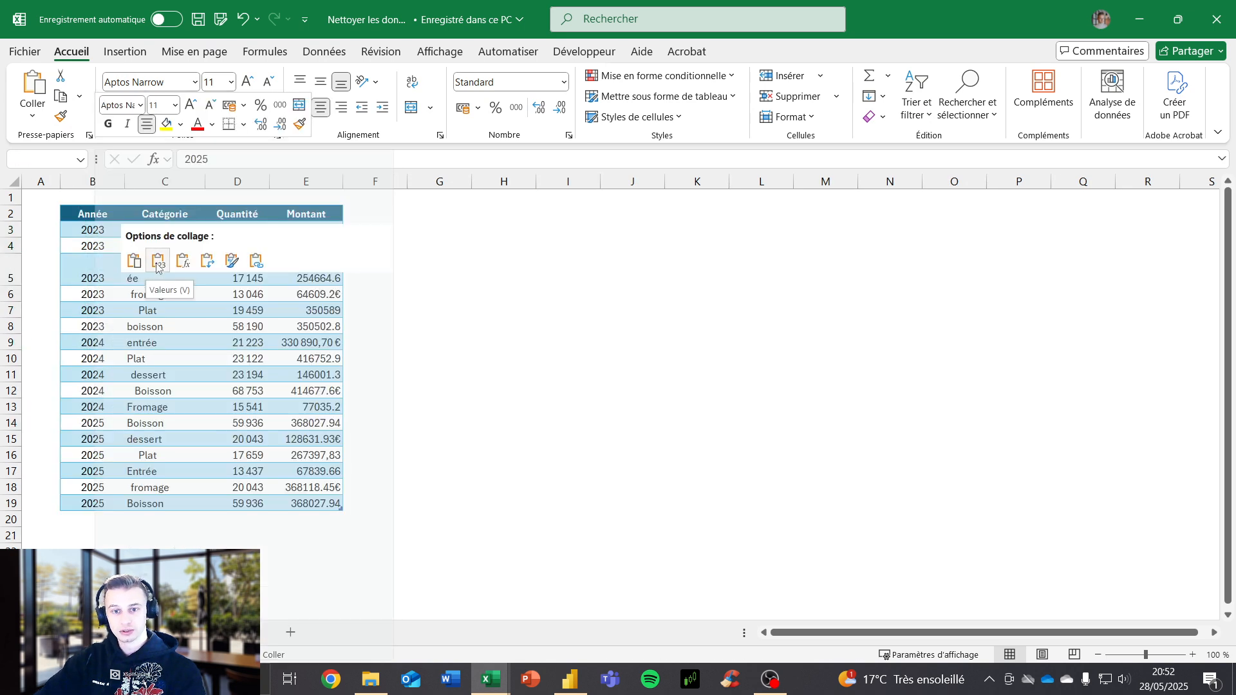
{"action": "left_click", "coordinate": [683, 423]}
{"action": "left_click", "coordinate": [198, 19]}
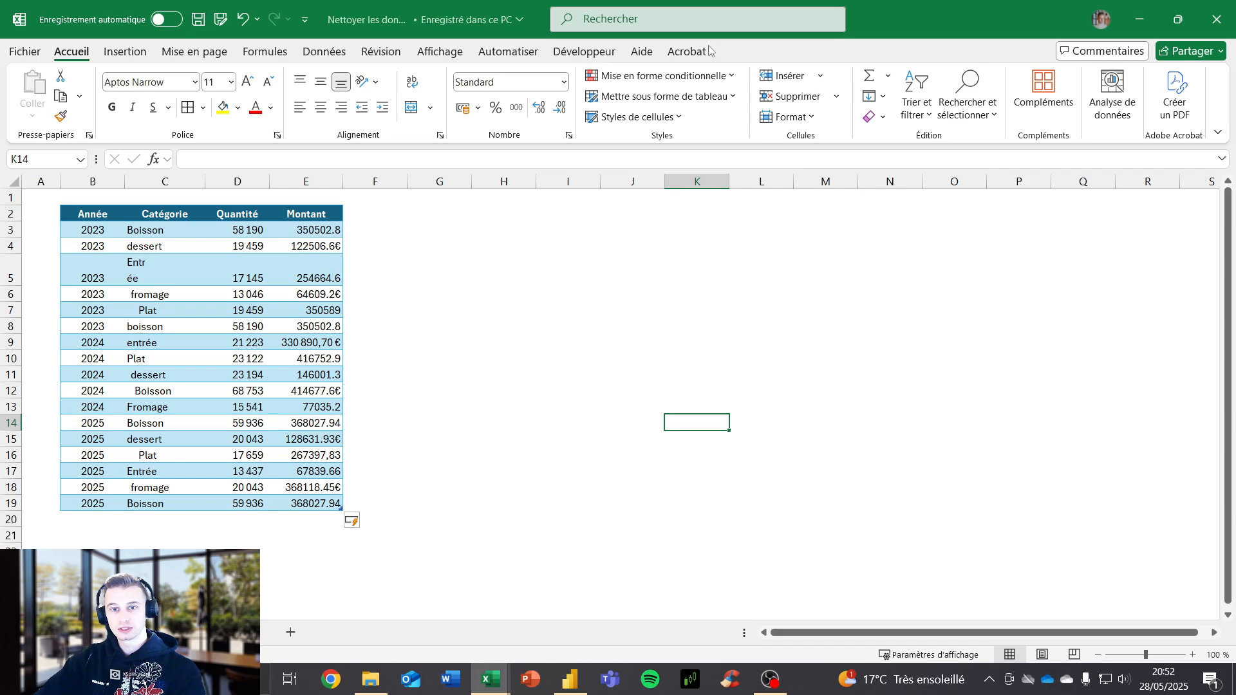
{"action": "left_click", "coordinate": [1230, 8]}
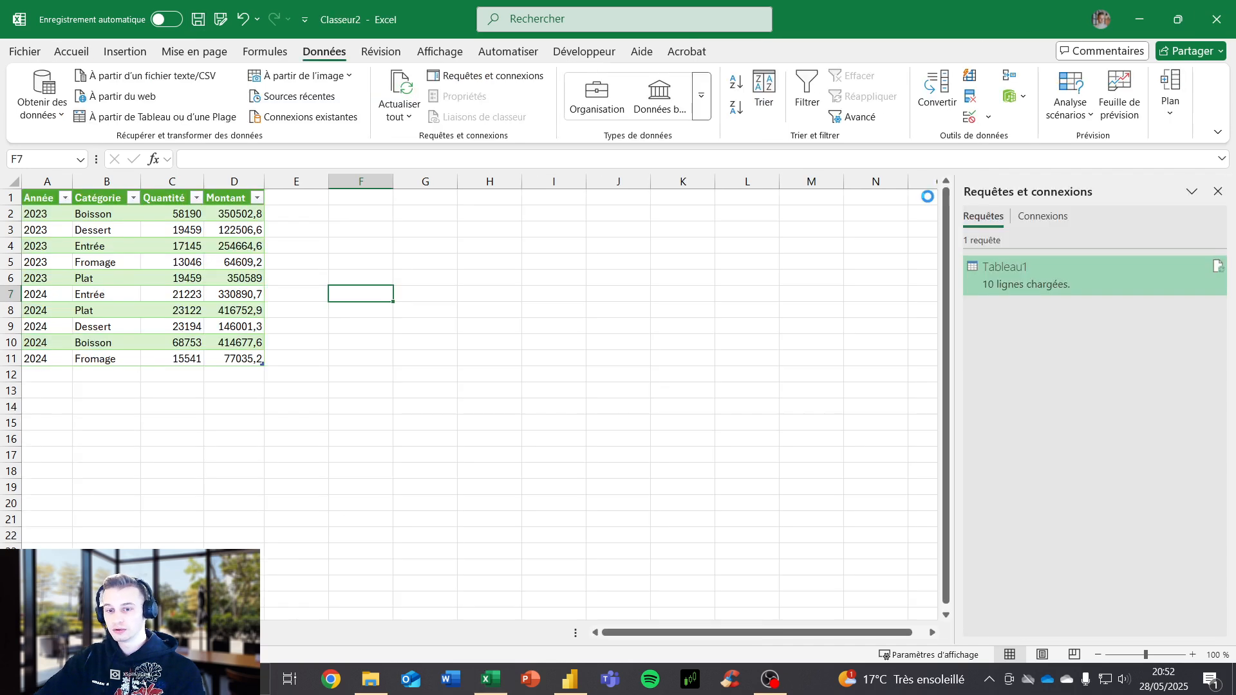
Refresh all queries in the Classeur2 workbook and hide the Requêtes et connexions pane.
{"action": "left_click", "coordinate": [486, 277]}
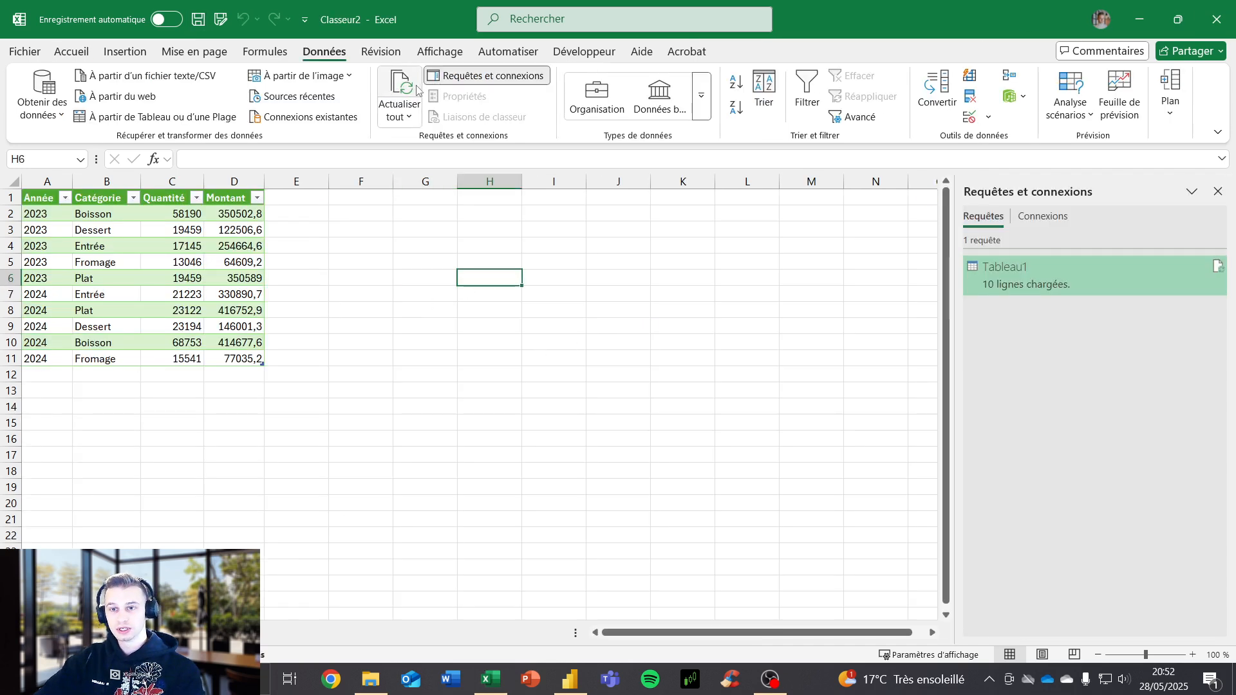
{"action": "left_click", "coordinate": [391, 82]}
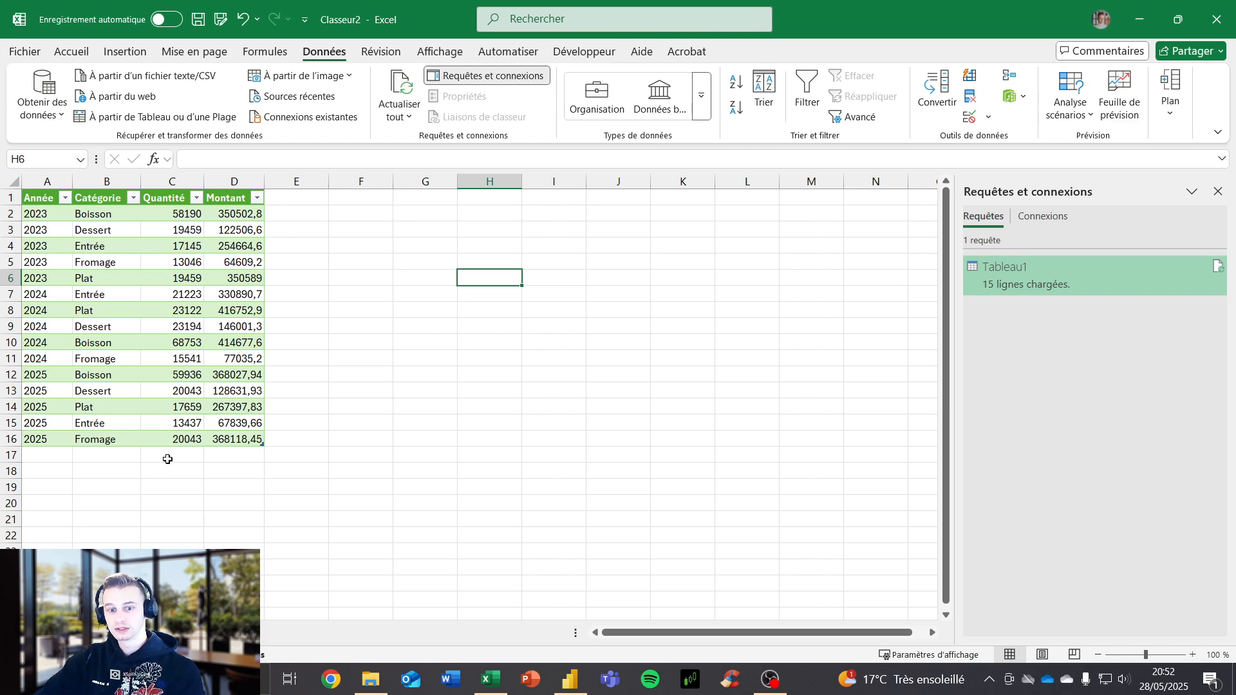
{"action": "left_click", "coordinate": [1218, 191]}
{"action": "left_click", "coordinate": [361, 294]}
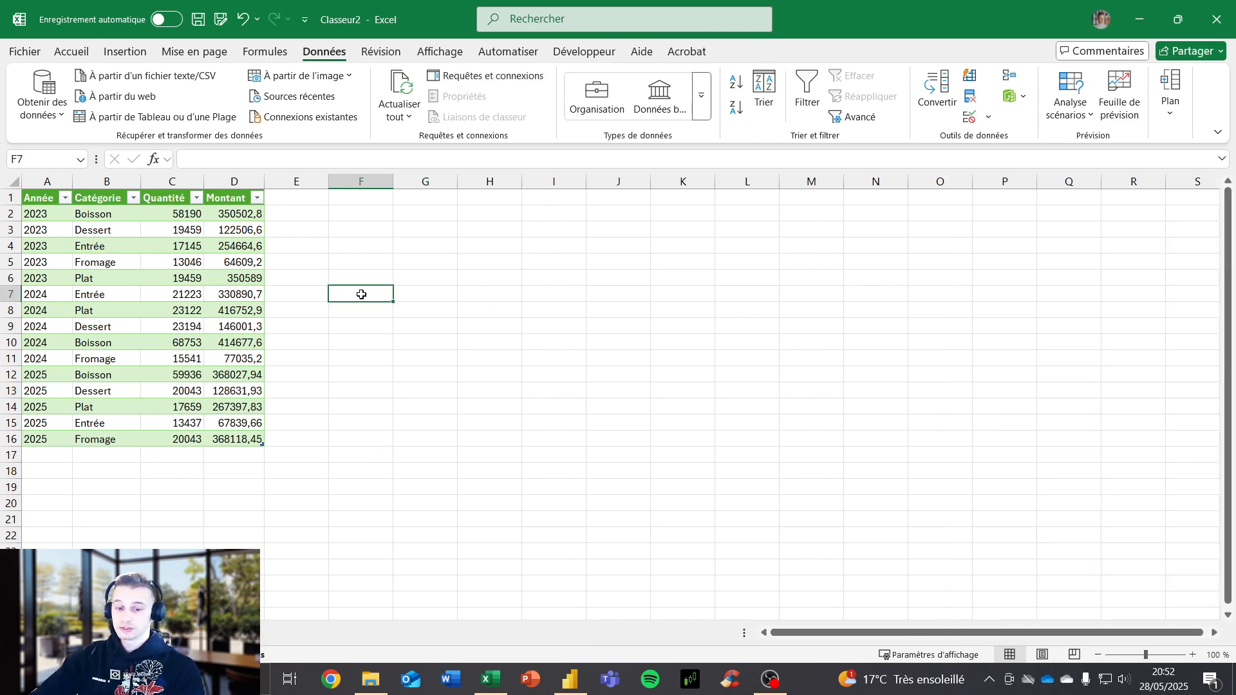